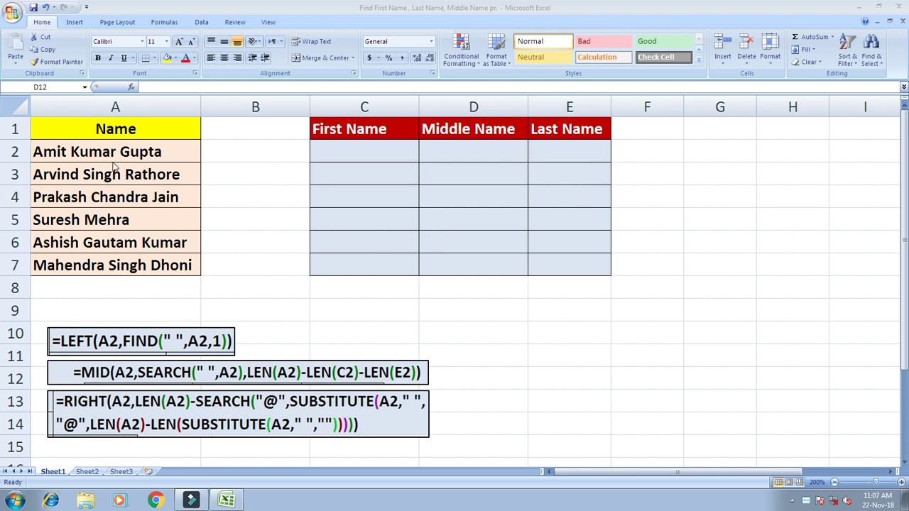
# Step: Enter =LEFT(A2,4) in C2 so it returns the first name Amit
pyautogui.click(348, 150)
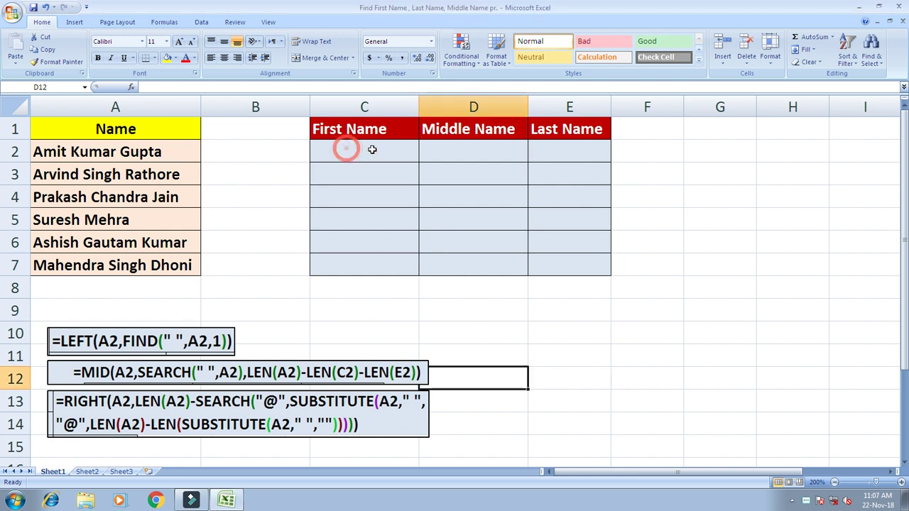
pyautogui.write('=')
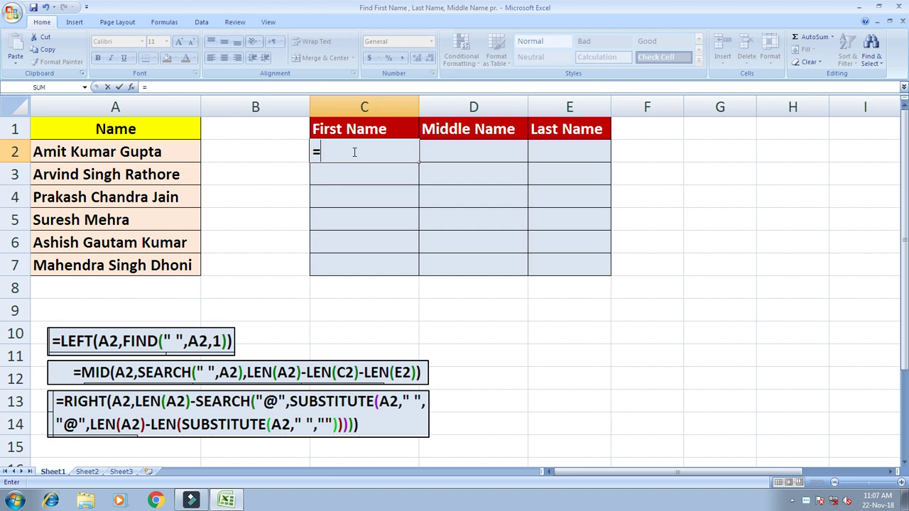
pyautogui.write('left')
pyautogui.press('Tab')
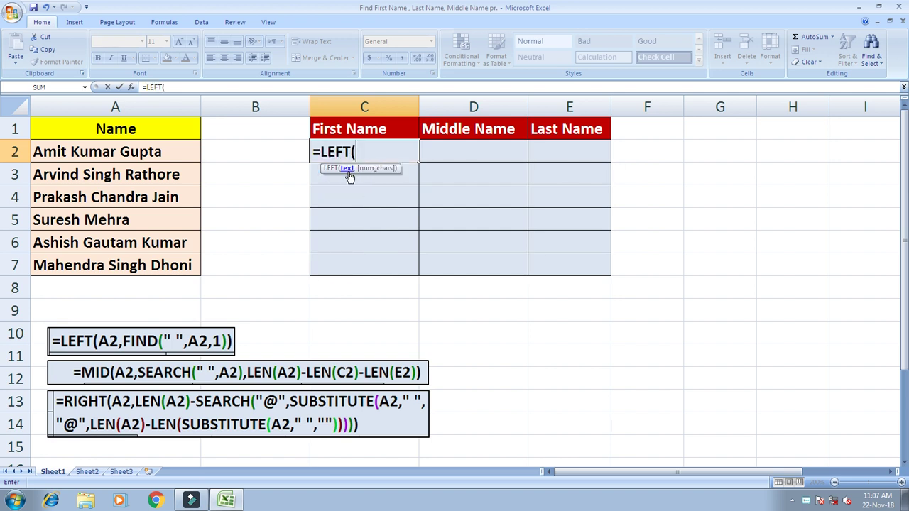
pyautogui.click(137, 152)
pyautogui.write(',')
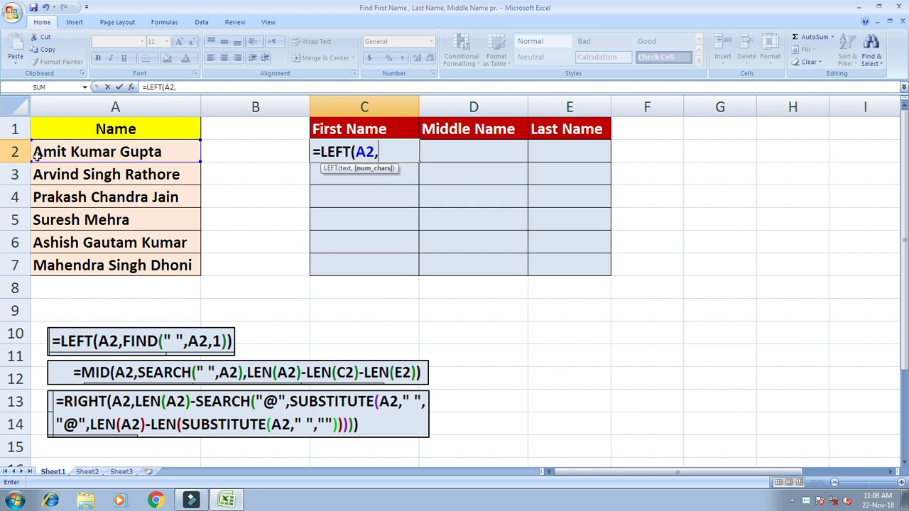
pyautogui.write('4')
pyautogui.write(')')
pyautogui.press('Return')
pyautogui.click(398, 151)
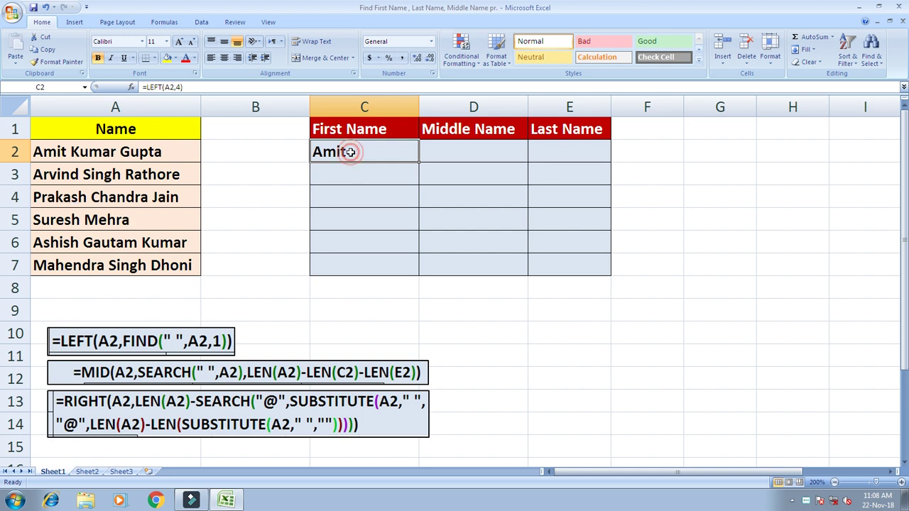
# Step: Replace the fixed 4 in C2 with FIND(" ",A2,1) so LEFT stops at the first space
pyautogui.press('F2')
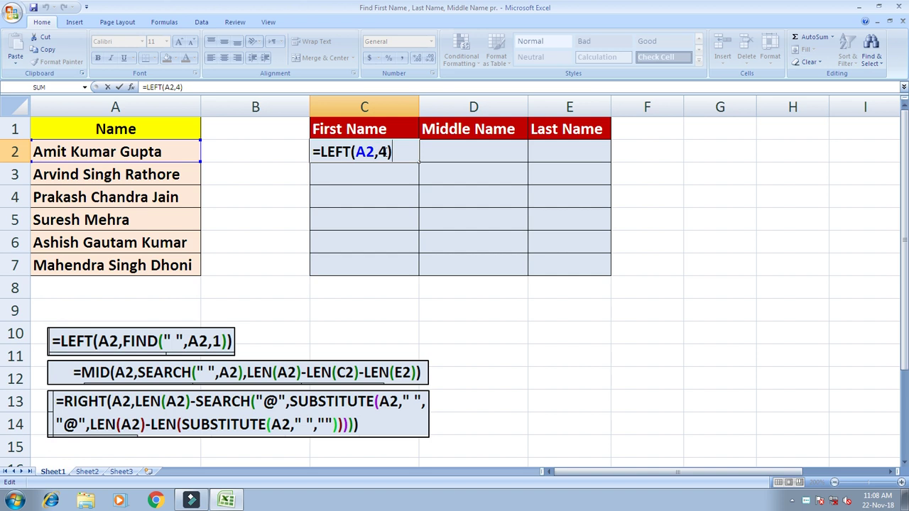
pyautogui.click(384, 151)
pyautogui.press('BackSpace')
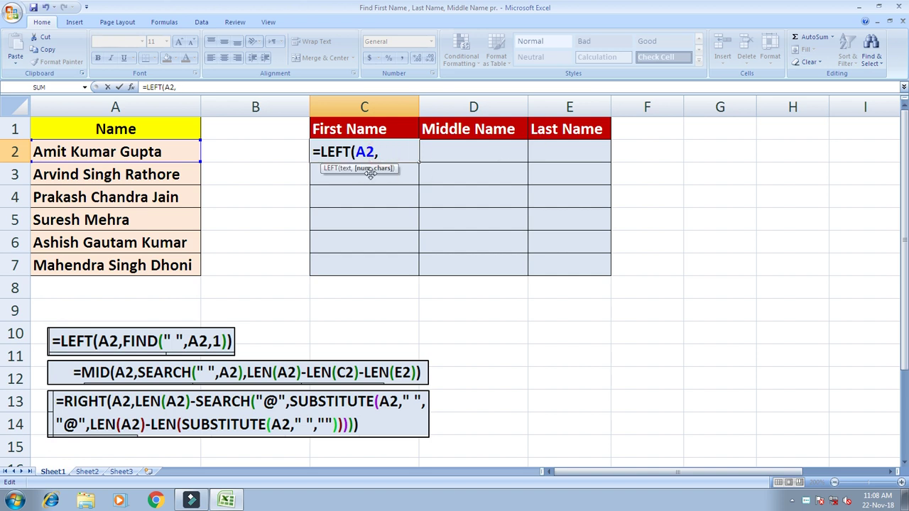
pyautogui.write('find')
pyautogui.press('Tab')
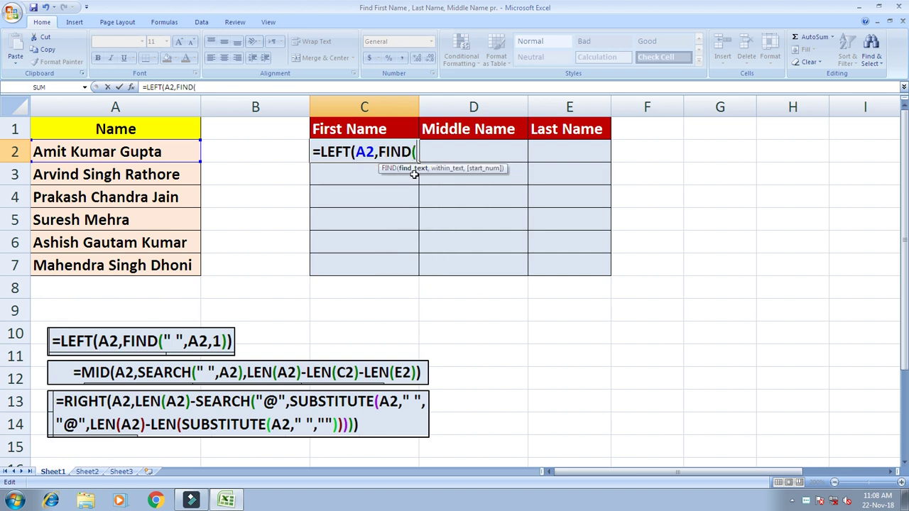
pyautogui.write('"')
pyautogui.write(',')
pyautogui.click(117, 152)
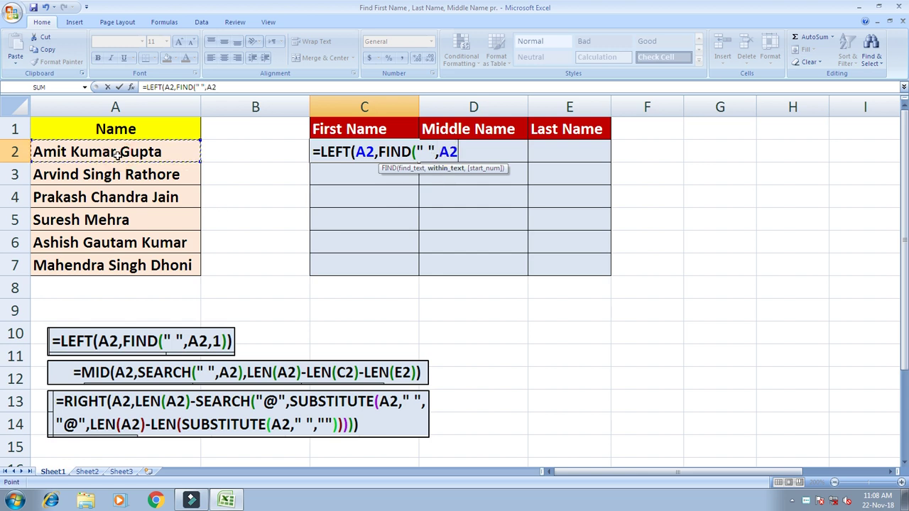
pyautogui.write(',')
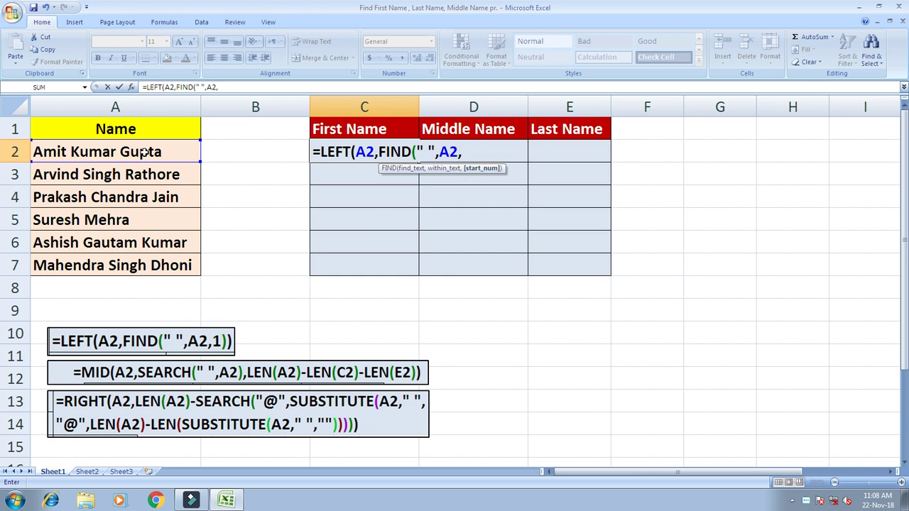
pyautogui.write('1)')
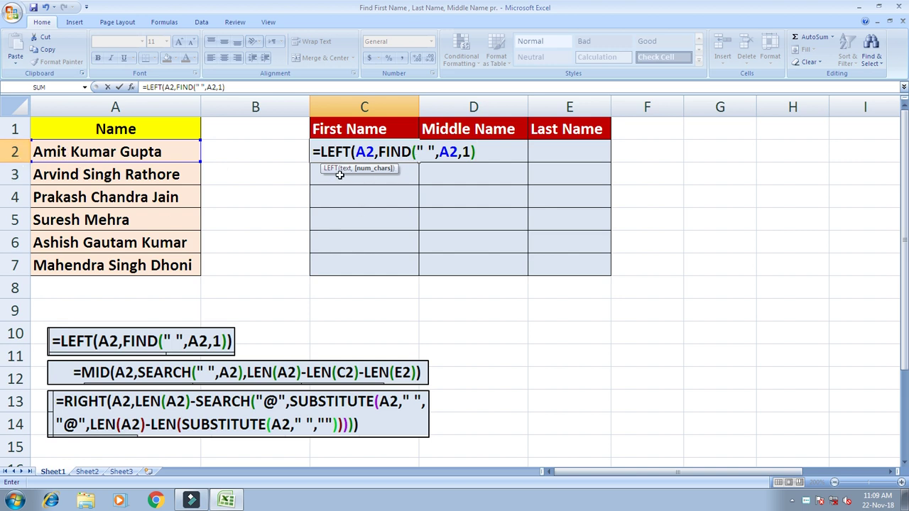
pyautogui.press('Return')
pyautogui.press('Return')
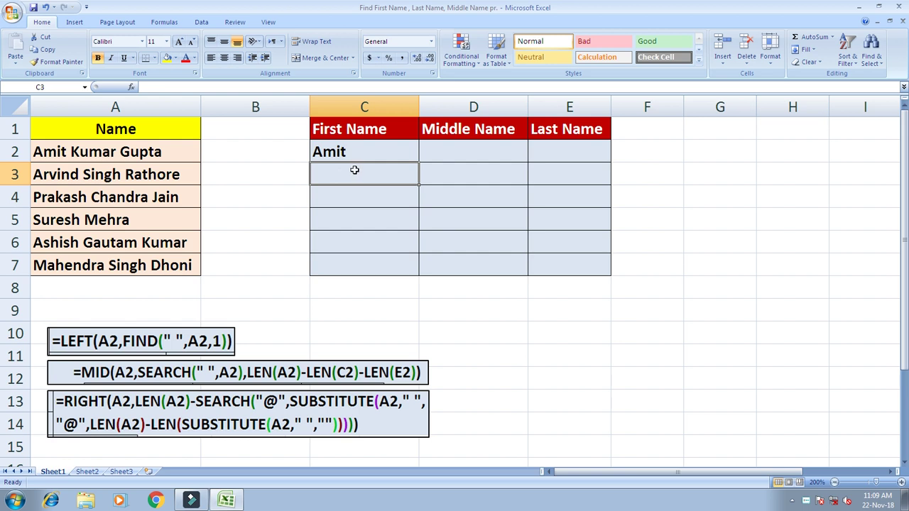
# Step: Accept Excel's formula correction and fill C2's first-name formula down to C7
pyautogui.click(345, 152)
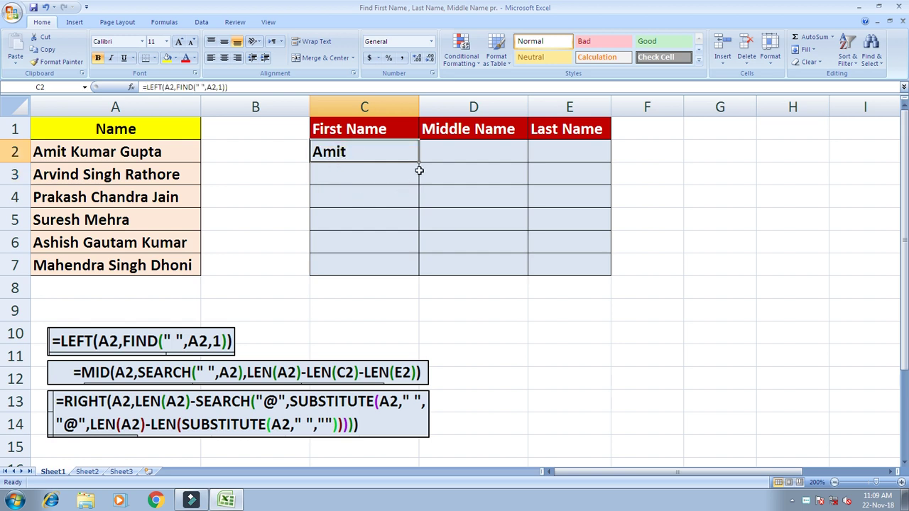
pyautogui.moveTo(419, 162); pyautogui.dragTo(419, 275)
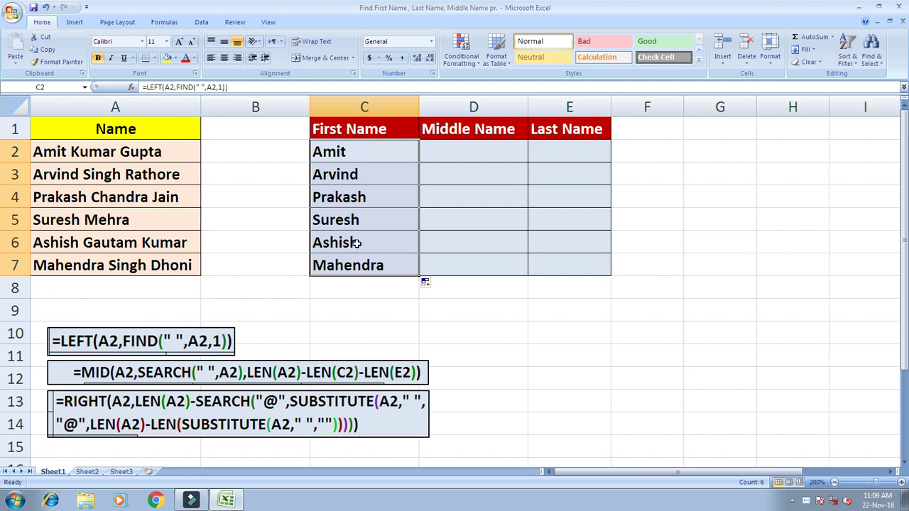
pyautogui.click(561, 152)
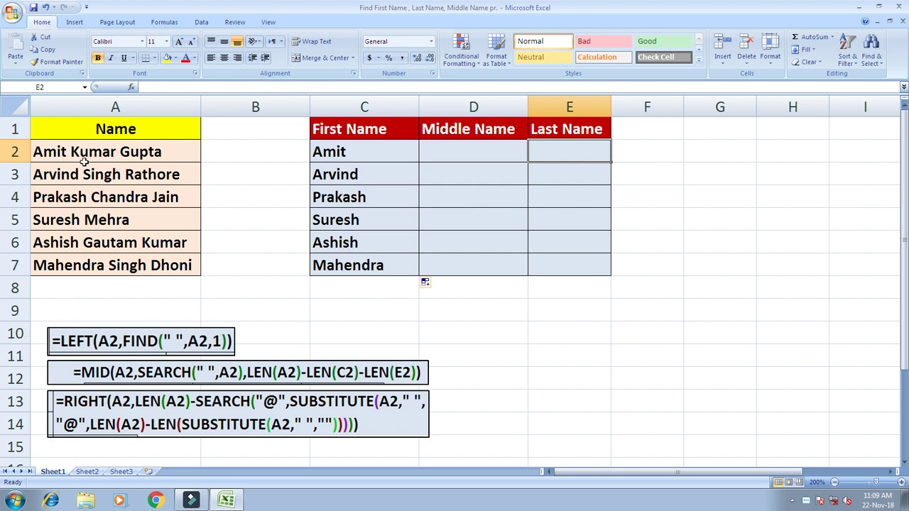
# Step: Enter =LEN(A2)-LEN(SUBSTITUTE(A2," ","")) in E2 to count the spaces, giving 2
pyautogui.click(567, 151)
pyautogui.write('=len')
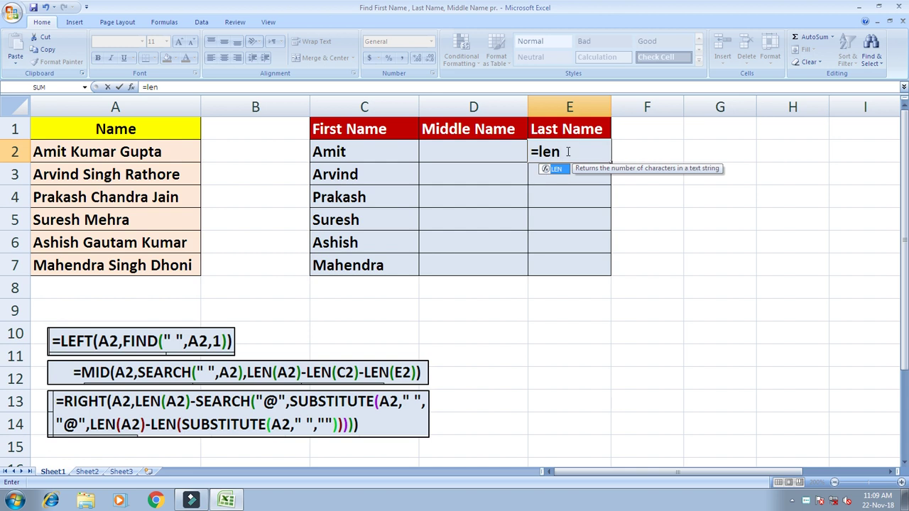
pyautogui.press('Tab')
pyautogui.click(125, 151)
pyautogui.write(')')
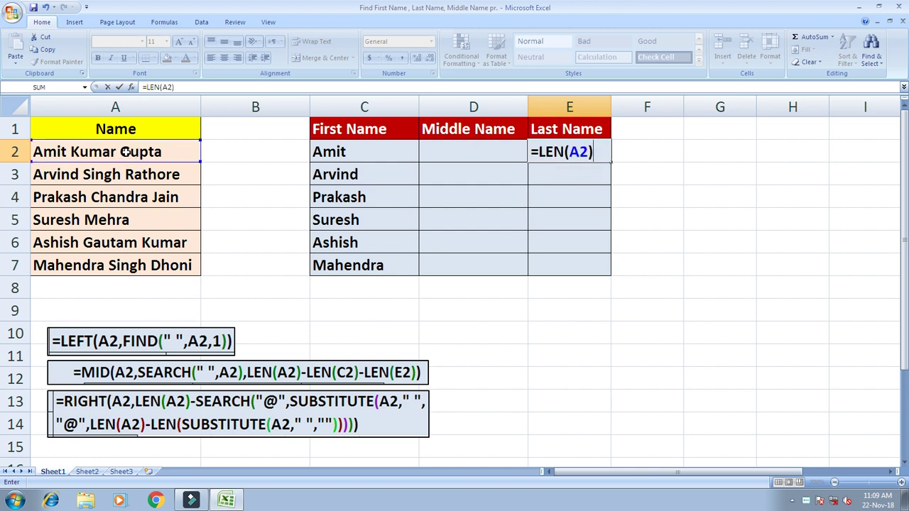
pyautogui.write('len')
pyautogui.press('Tab')
pyautogui.write('sub')
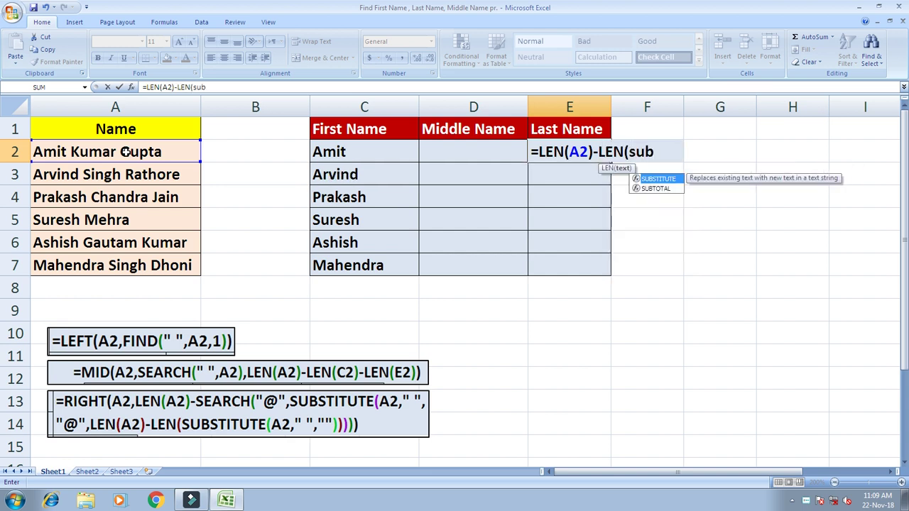
pyautogui.press('Tab')
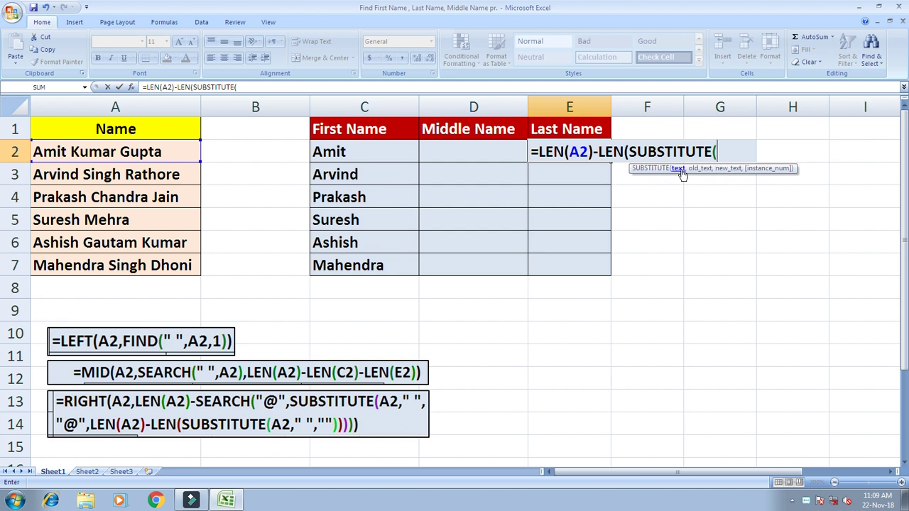
pyautogui.click(100, 152)
pyautogui.write(',')
pyautogui.write('"')
pyautogui.write(' "')
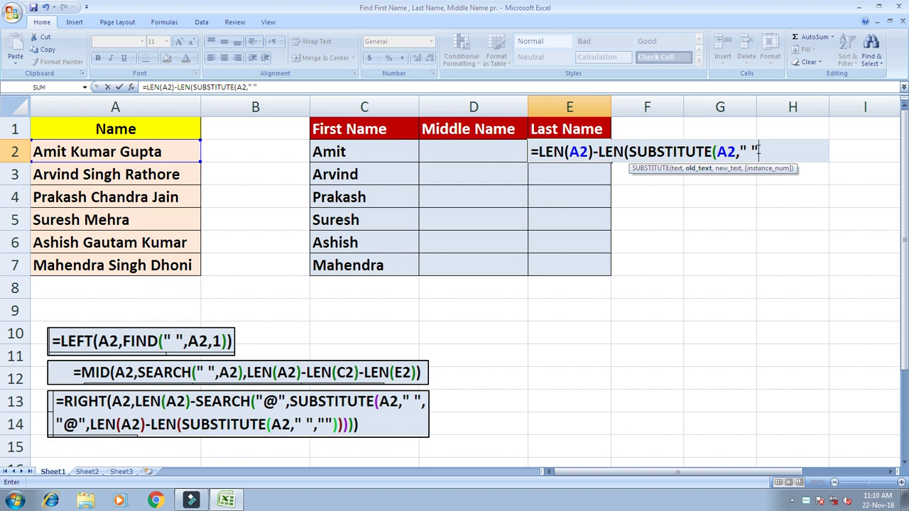
pyautogui.write(',')
pyautogui.write('"')
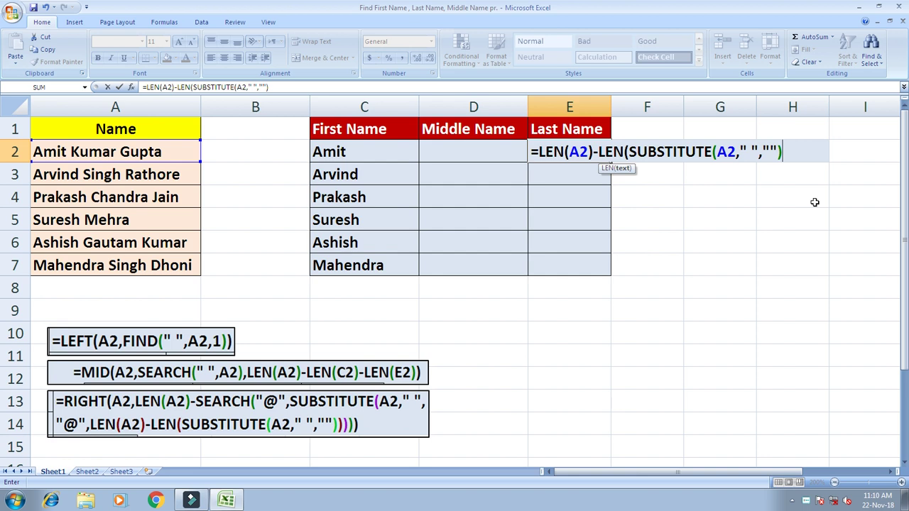
pyautogui.press('Return')
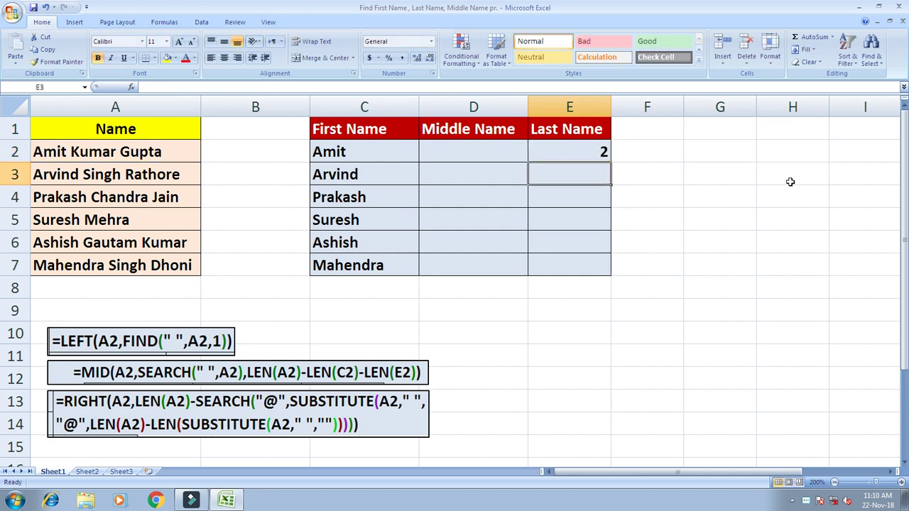
pyautogui.click(587, 151)
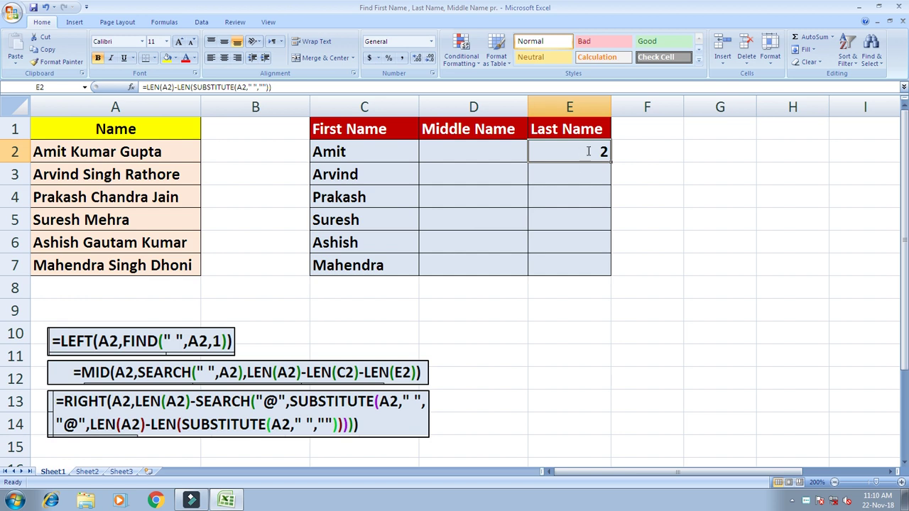
pyautogui.doubleClick(587, 153)
pyautogui.click(538, 152)
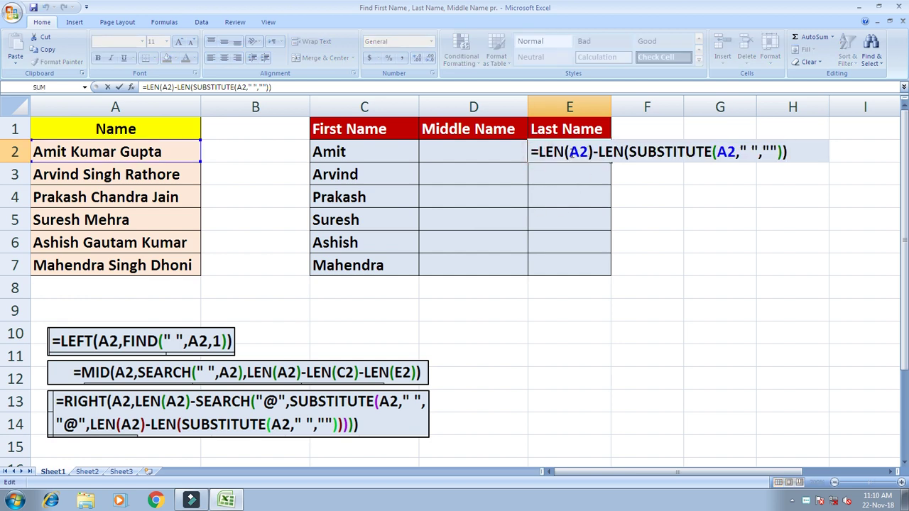
pyautogui.write('sub')
pyautogui.press('Tab')
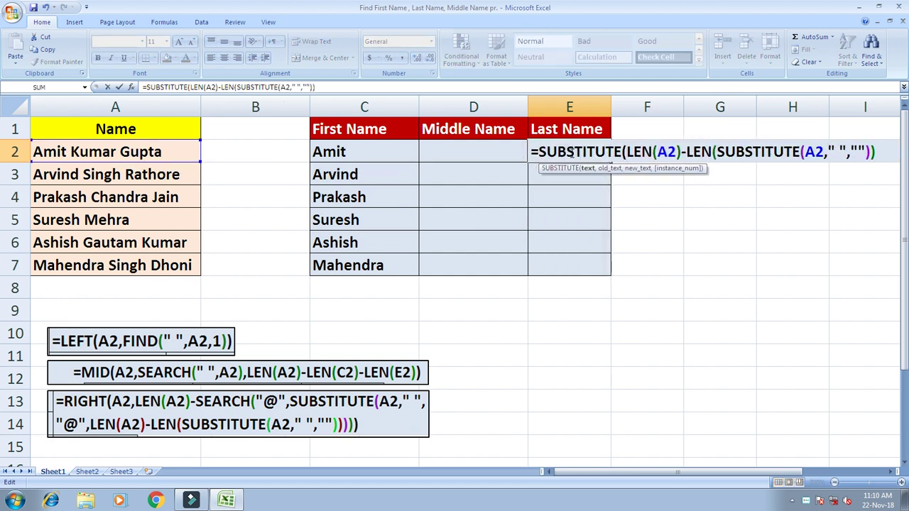
pyautogui.click(151, 163)
pyautogui.write(',')
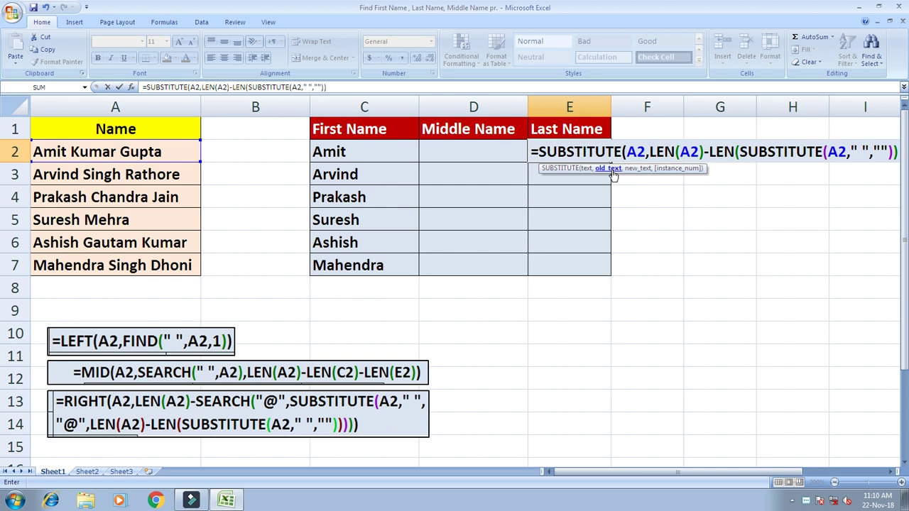
pyautogui.write('" "')
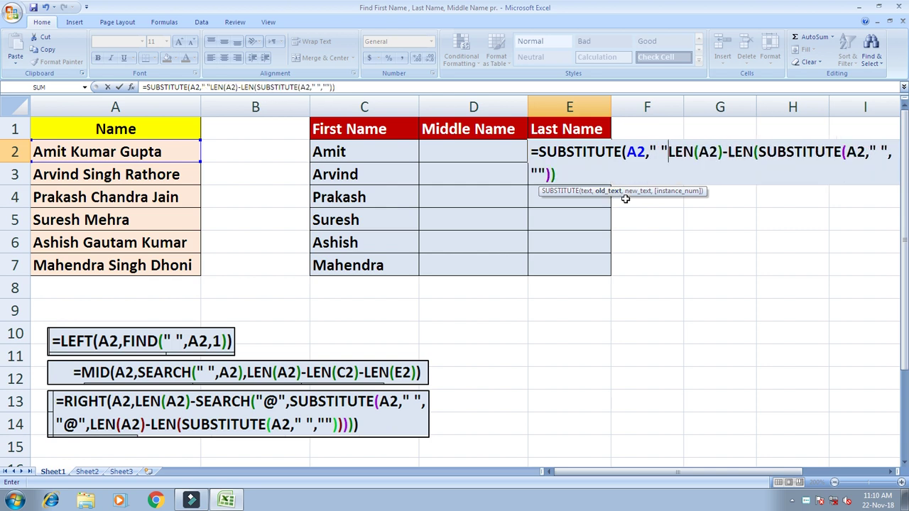
pyautogui.write(',')
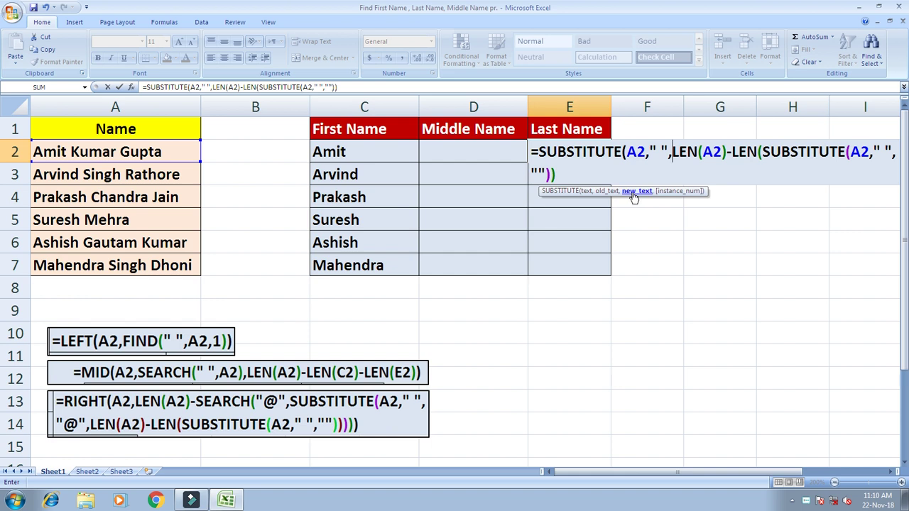
pyautogui.write('"@",')
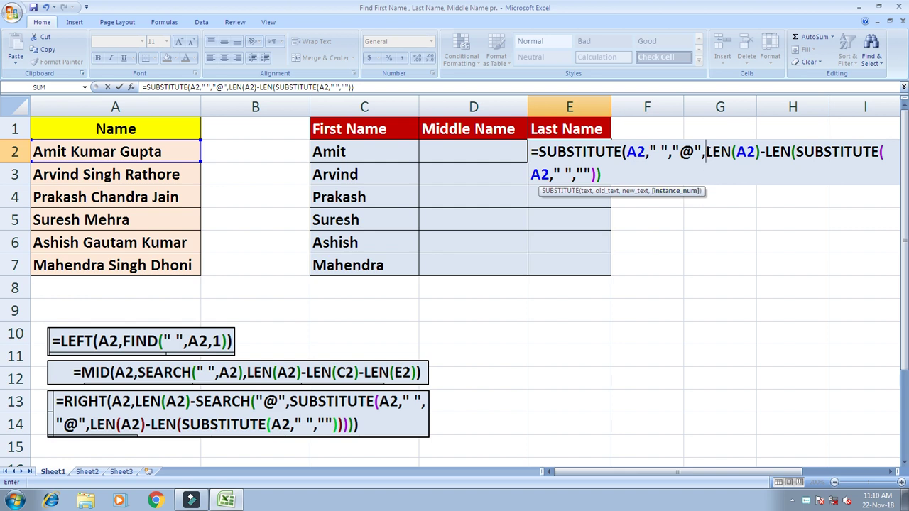
pyautogui.moveTo(706, 151); pyautogui.dragTo(634, 174)
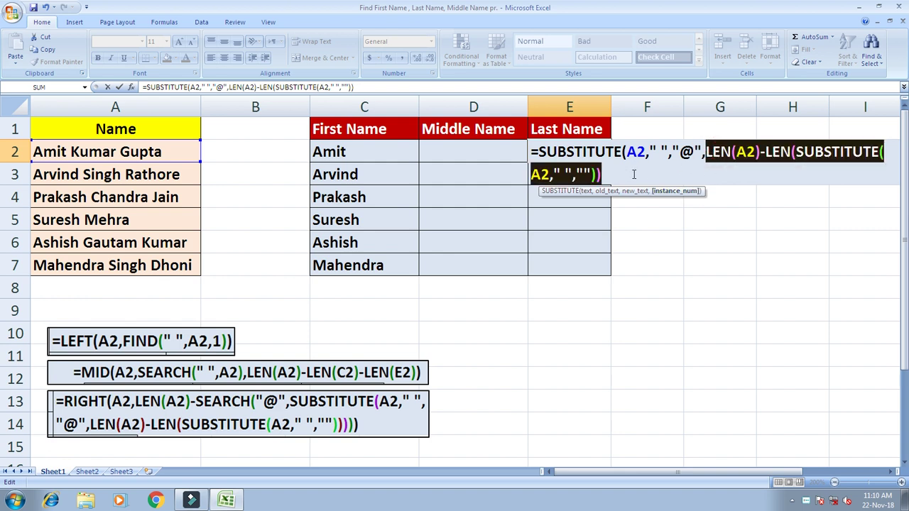
pyautogui.click(714, 155)
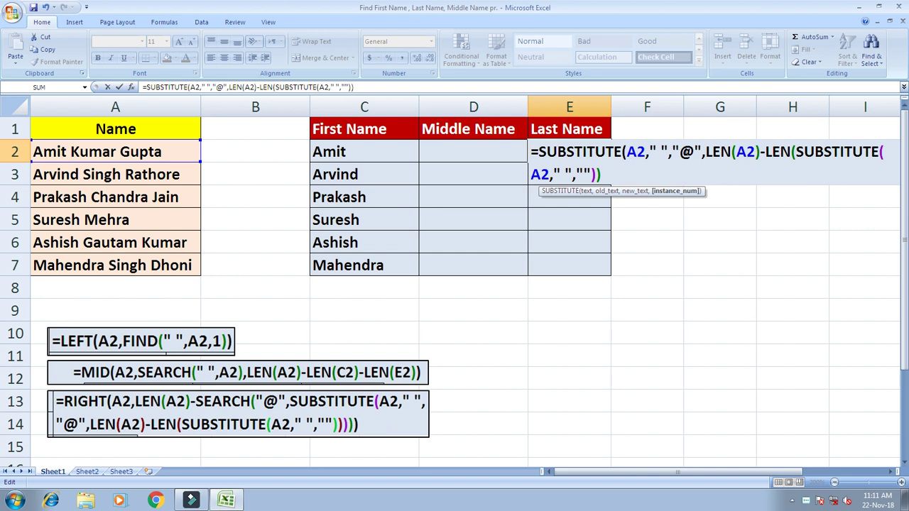
pyautogui.click(609, 172)
pyautogui.press('Return')
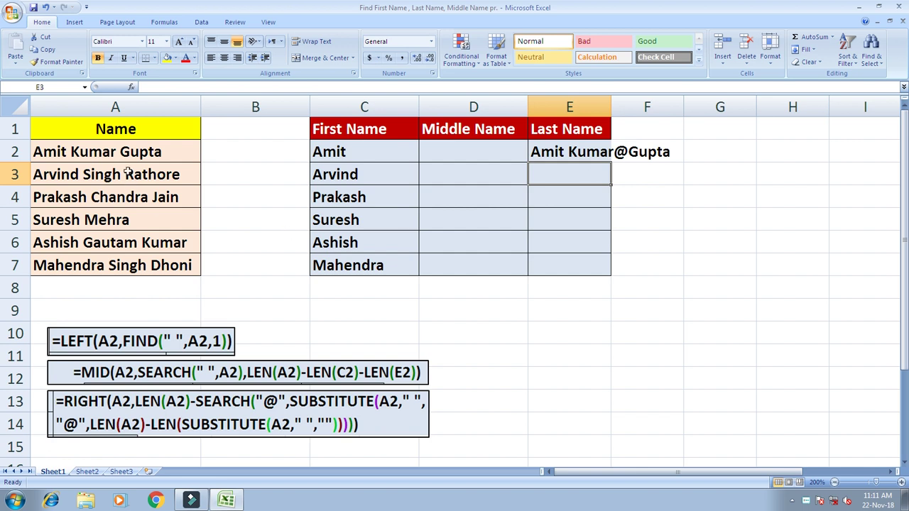
pyautogui.click(605, 153)
# Step: Wrap E2's formula in SEARCH("@",...) so it returns 11, the last space's position
pyautogui.doubleClick(568, 156)
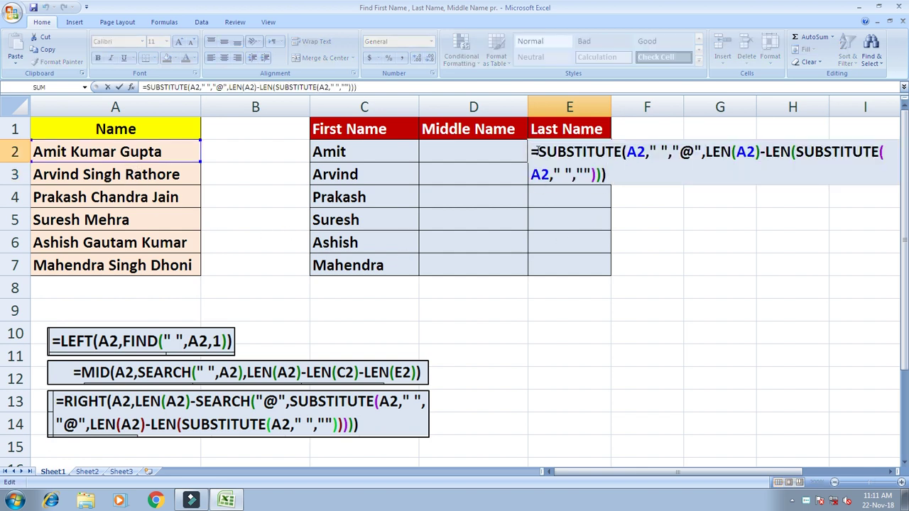
pyautogui.write('sear')
pyautogui.press('Tab')
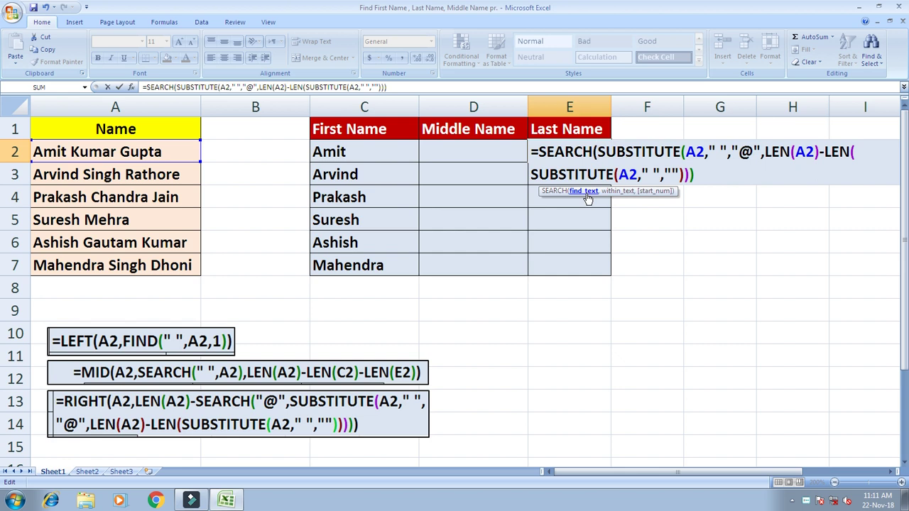
pyautogui.write('"@",')
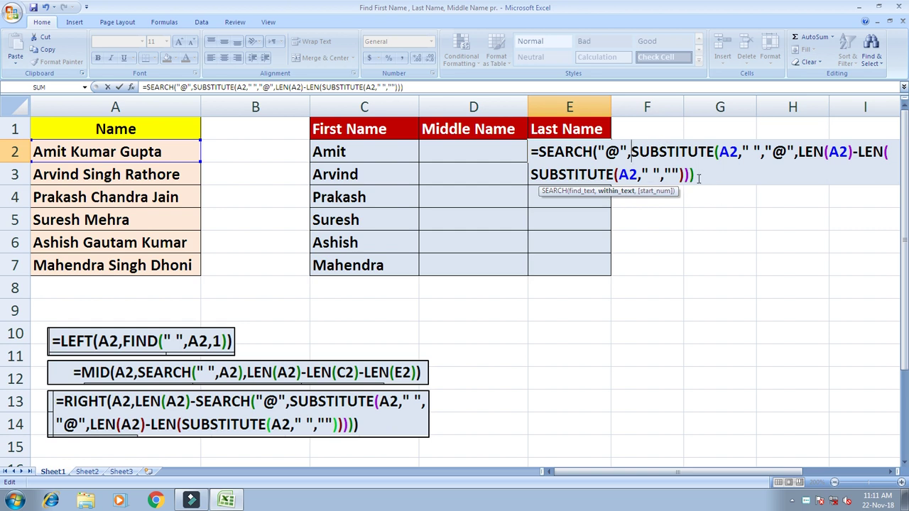
pyautogui.write(')')
pyautogui.press('Return')
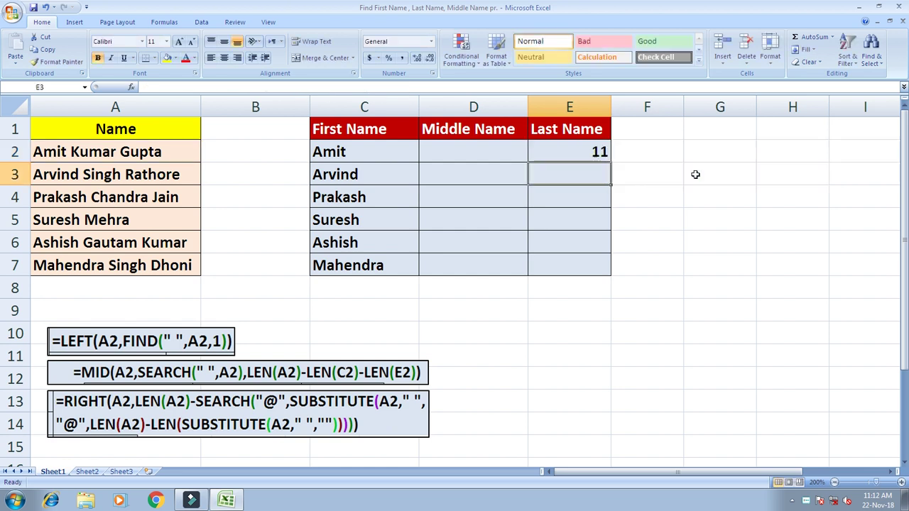
# Step: Start wrapping E2's formula with RIGHT(A2, at the front
pyautogui.click(581, 152)
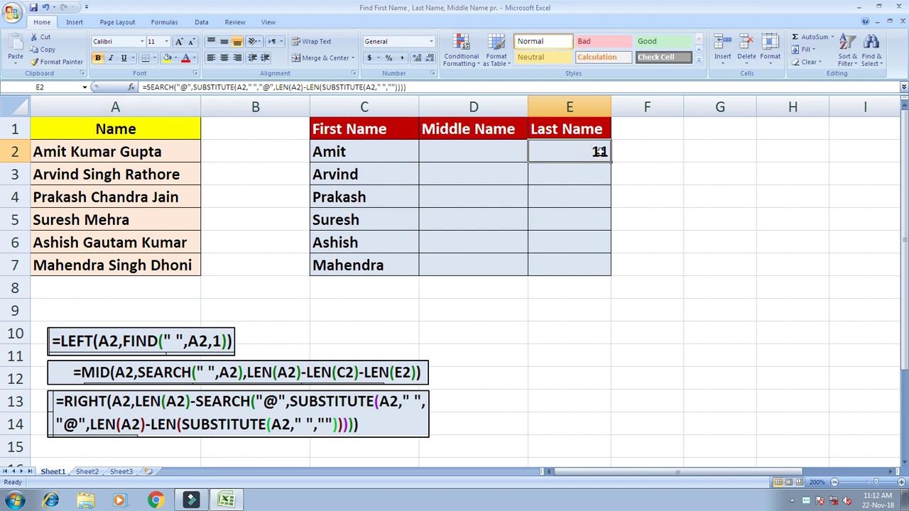
pyautogui.doubleClick(599, 152)
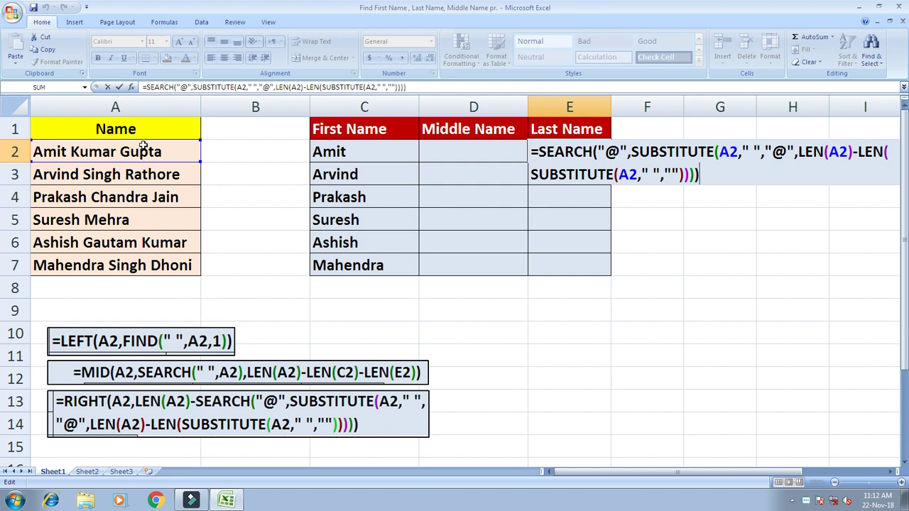
pyautogui.click(539, 152)
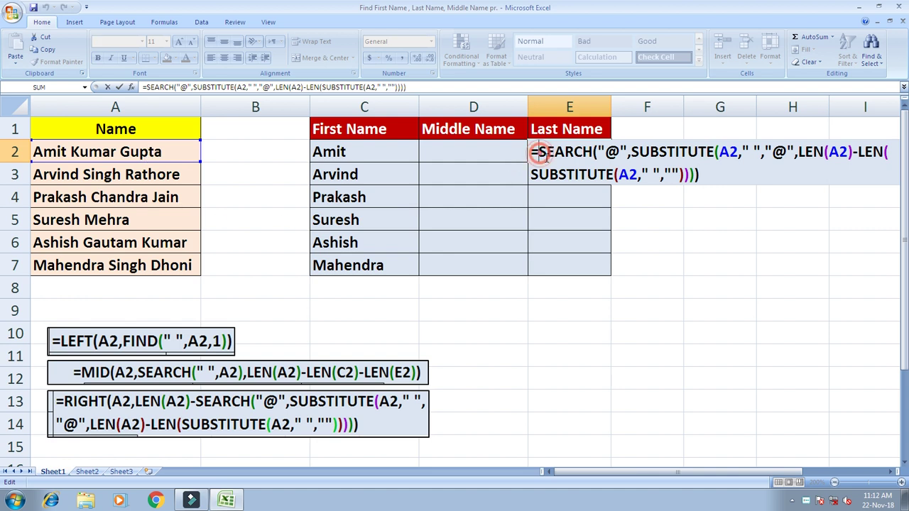
pyautogui.write('right')
pyautogui.press('Tab')
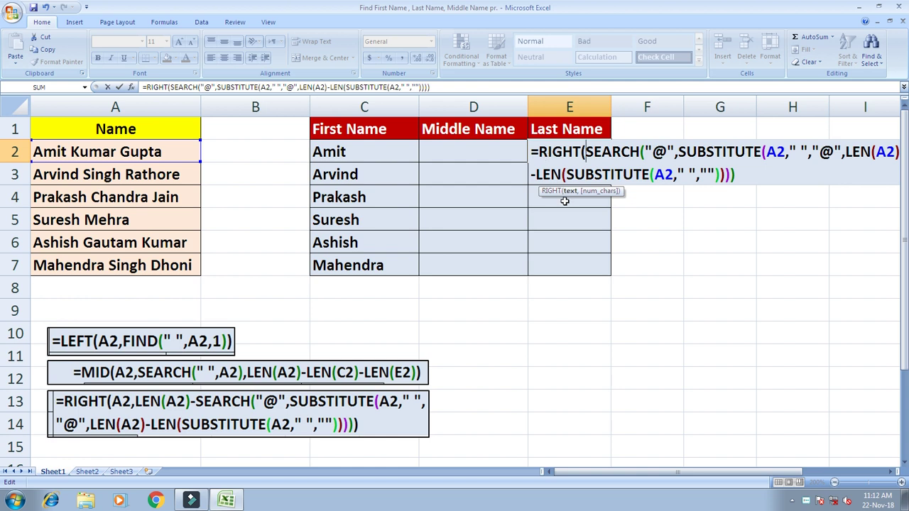
pyautogui.click(122, 152)
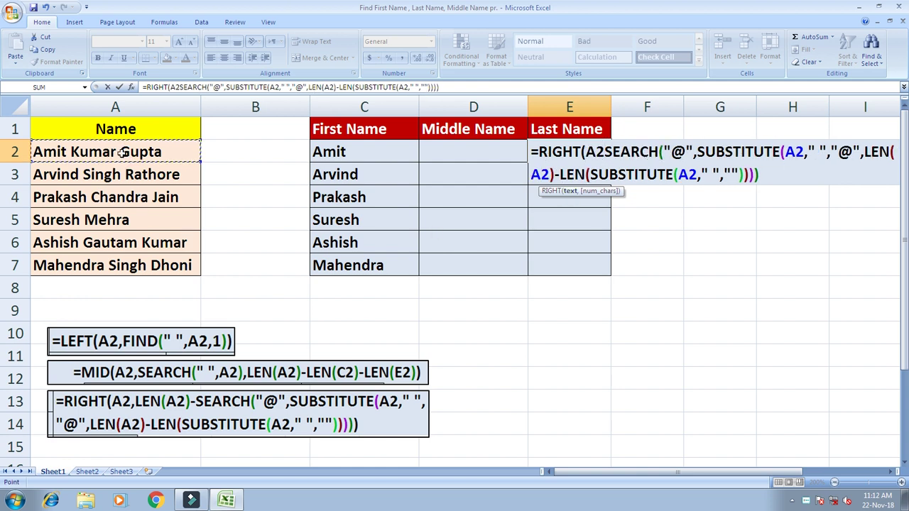
pyautogui.write(')')
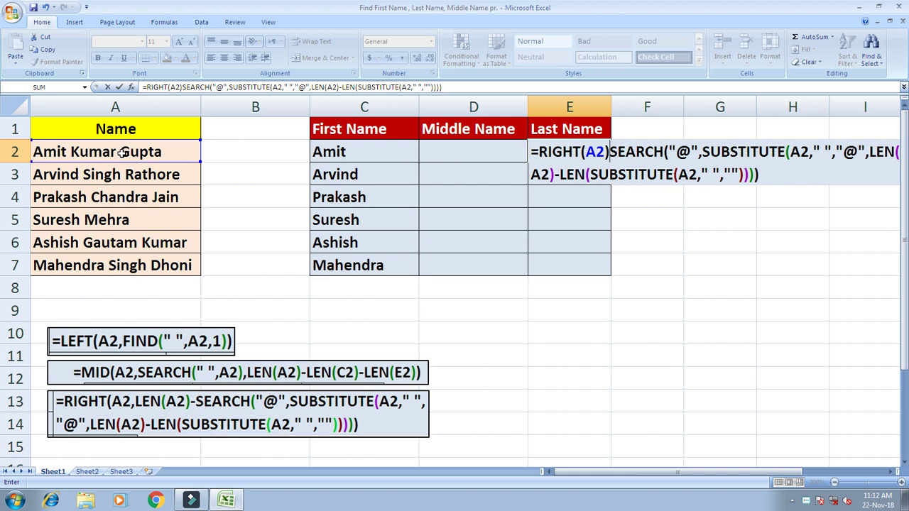
pyautogui.press('BackSpace')
pyautogui.write(',')
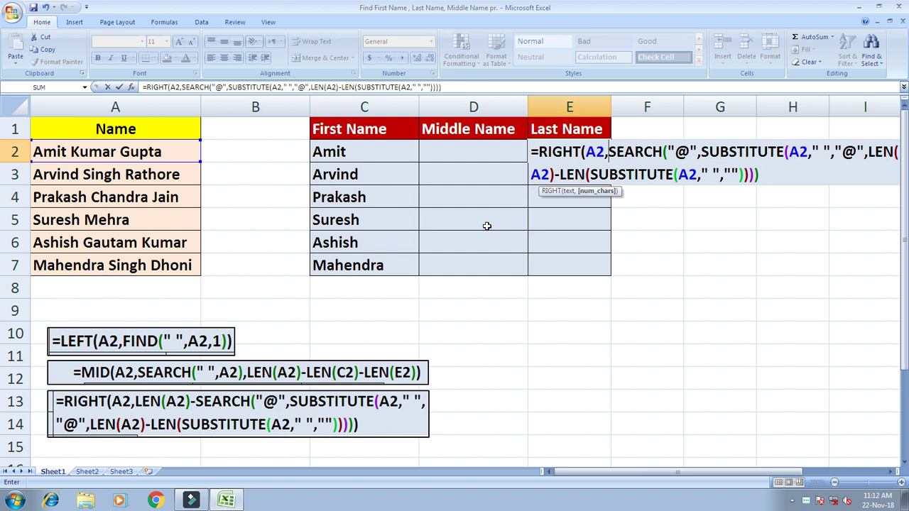
# Step: Insert LEN(A2)- before the SEARCH part and close RIGHT, so E2 shows Gupta
pyautogui.write('len')
pyautogui.press('Tab')
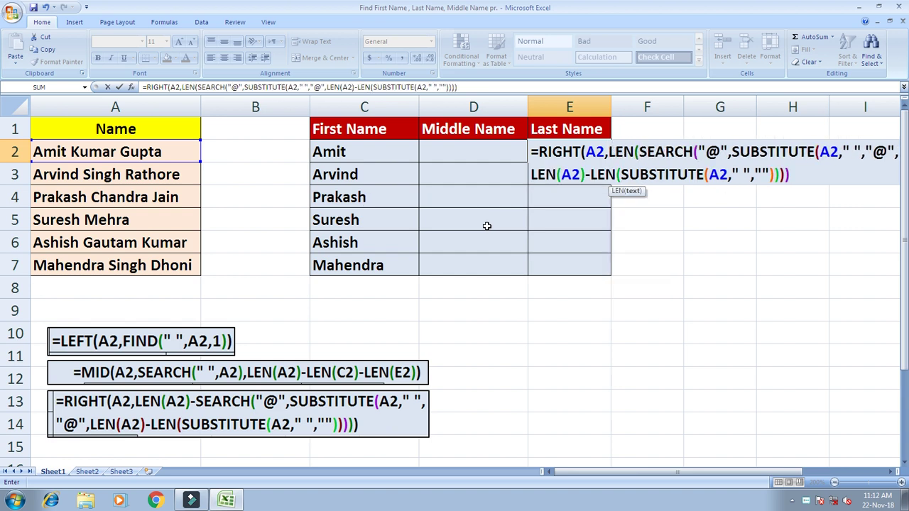
pyautogui.click(125, 152)
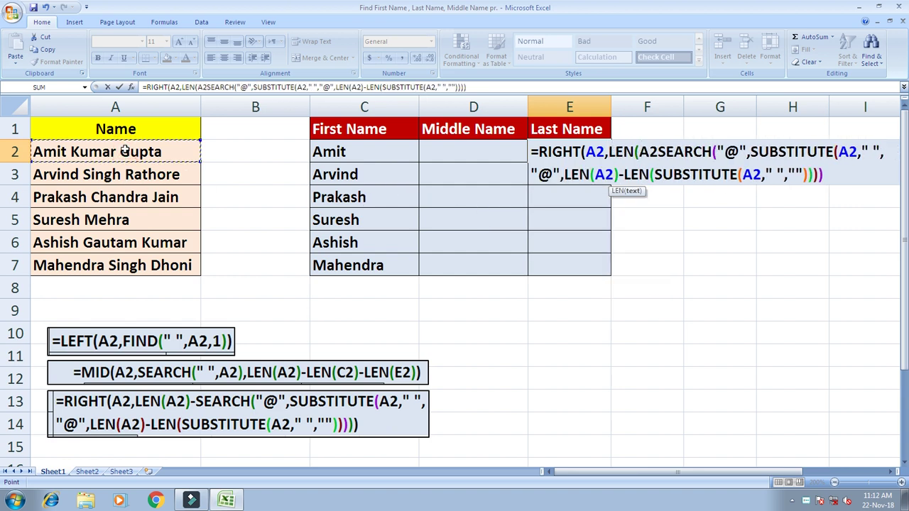
pyautogui.write(')')
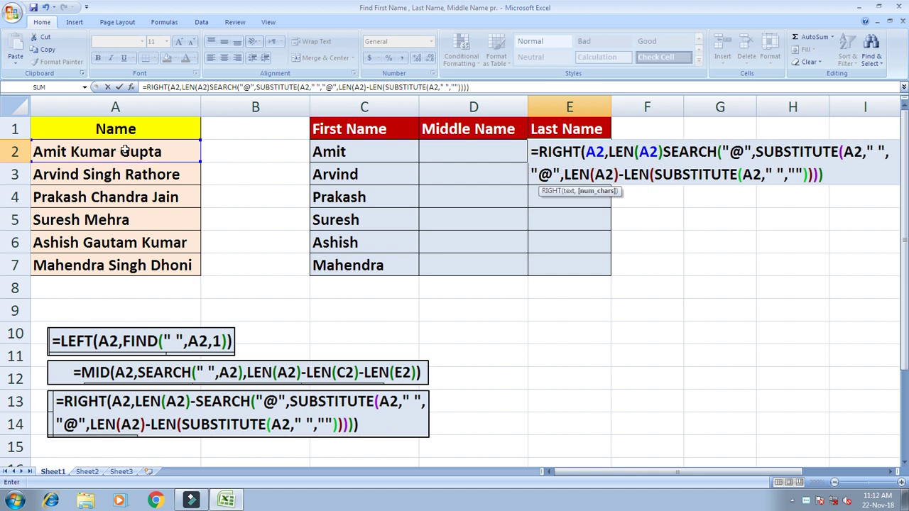
pyautogui.write('-')
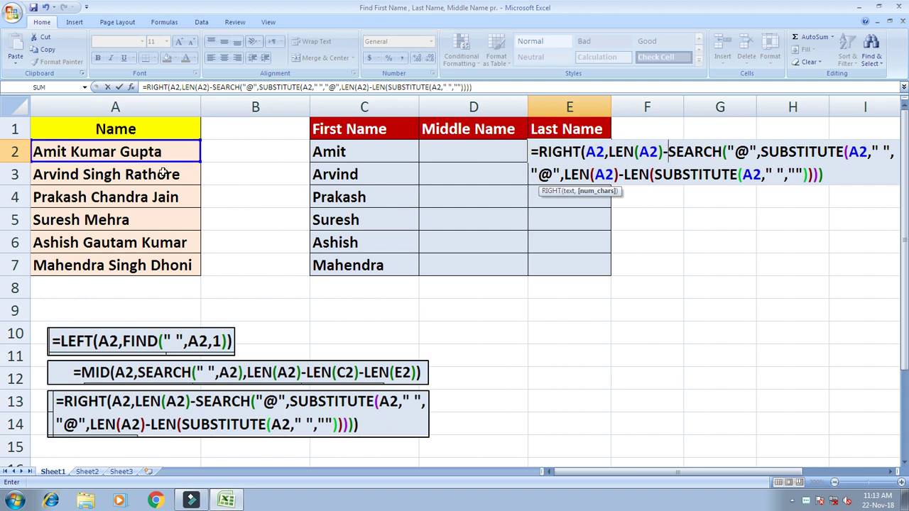
pyautogui.click(836, 175)
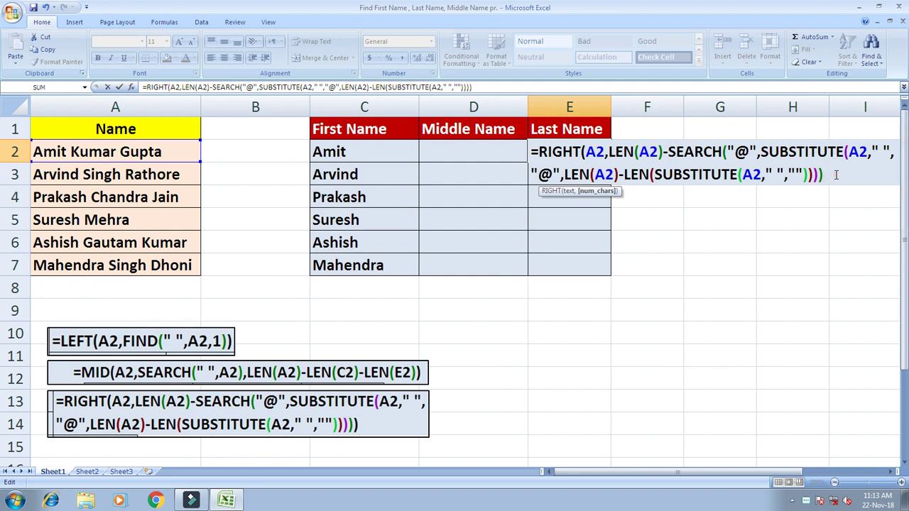
pyautogui.write(')')
pyautogui.press('Return')
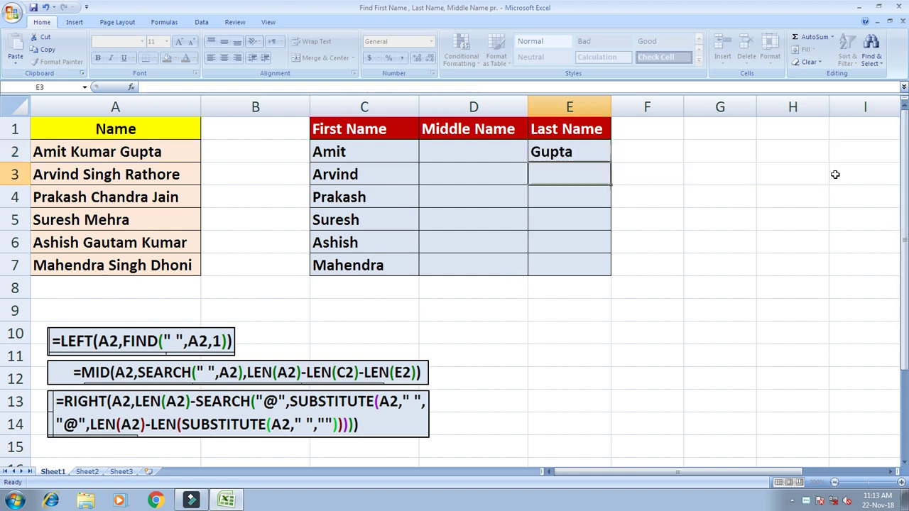
# Step: Copy E2's last-name formula down to E7, giving Gupta through Dhoni
pyautogui.press('Up')
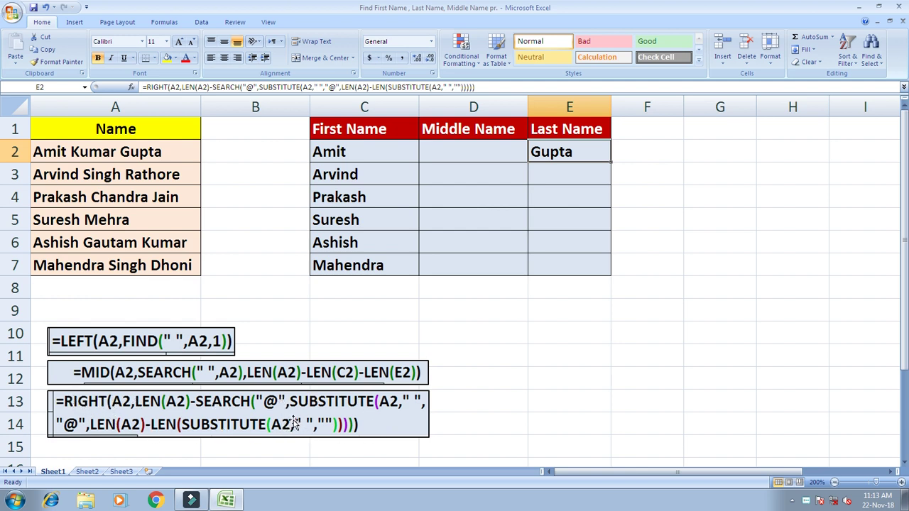
pyautogui.moveTo(611, 163); pyautogui.dragTo(614, 270)
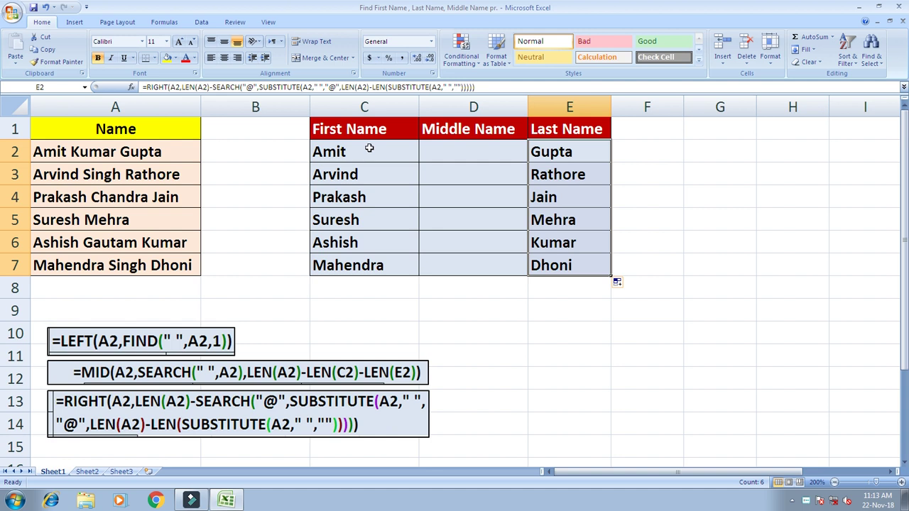
# Step: Begin D2's formula as =MID(A2,SEARCH(" ",A2) so the middle name starts at the first space
pyautogui.click(469, 149)
pyautogui.click(462, 151)
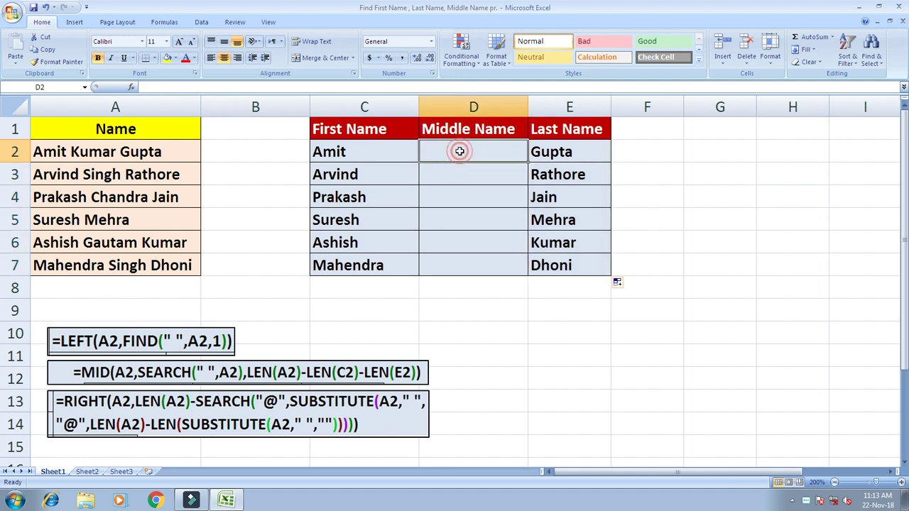
pyautogui.write('=mid')
pyautogui.press('Tab')
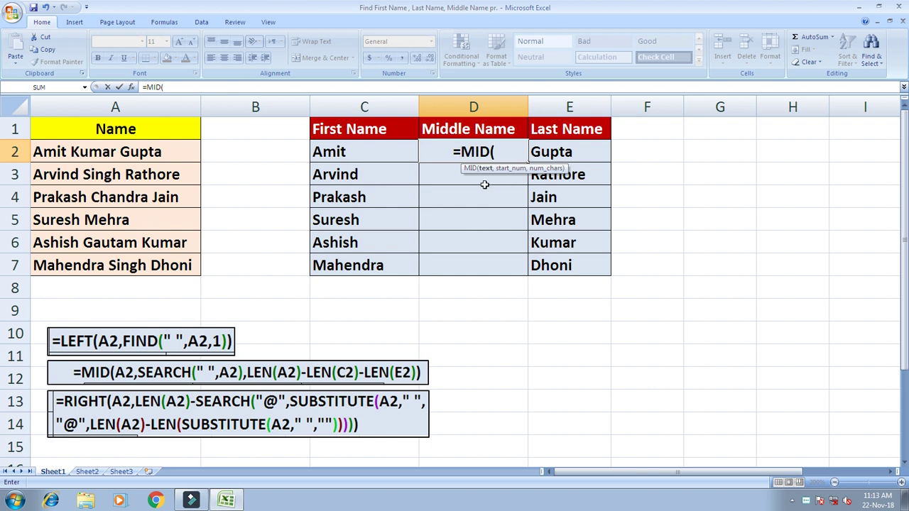
pyautogui.click(106, 152)
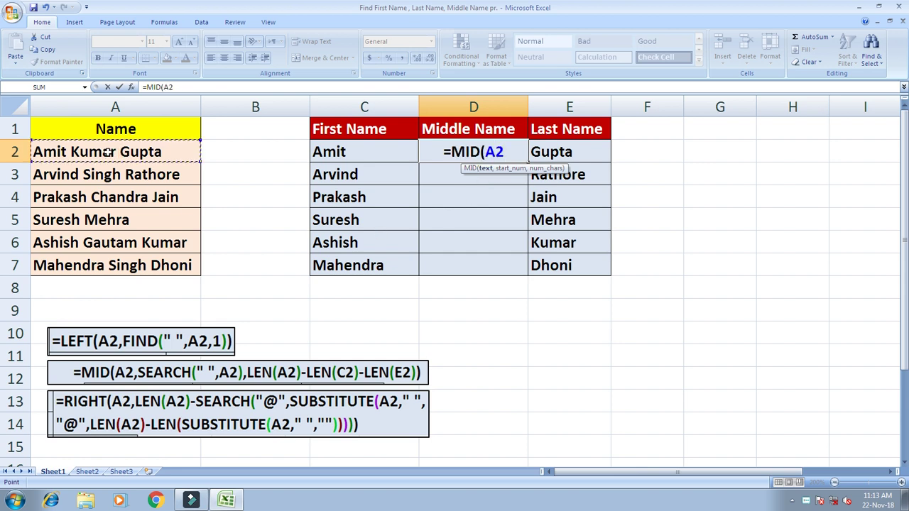
pyautogui.write(',')
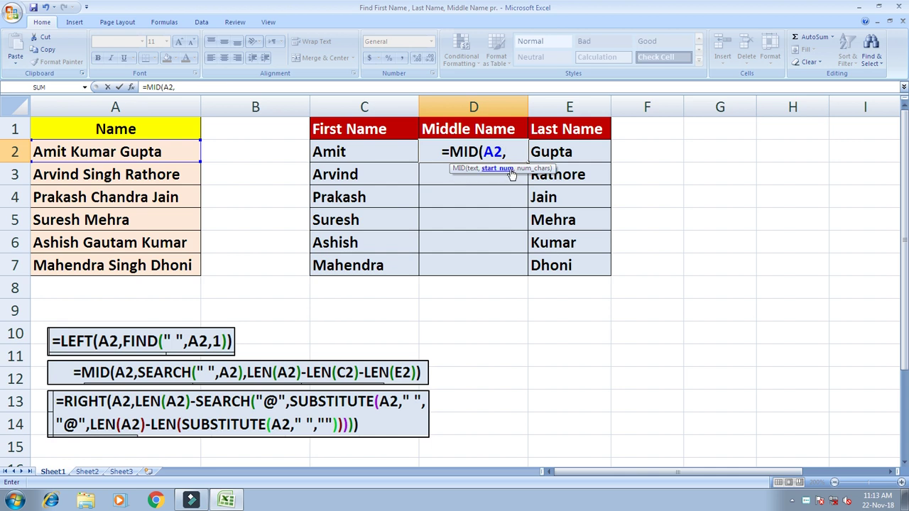
pyautogui.write('sear')
pyautogui.press('Tab')
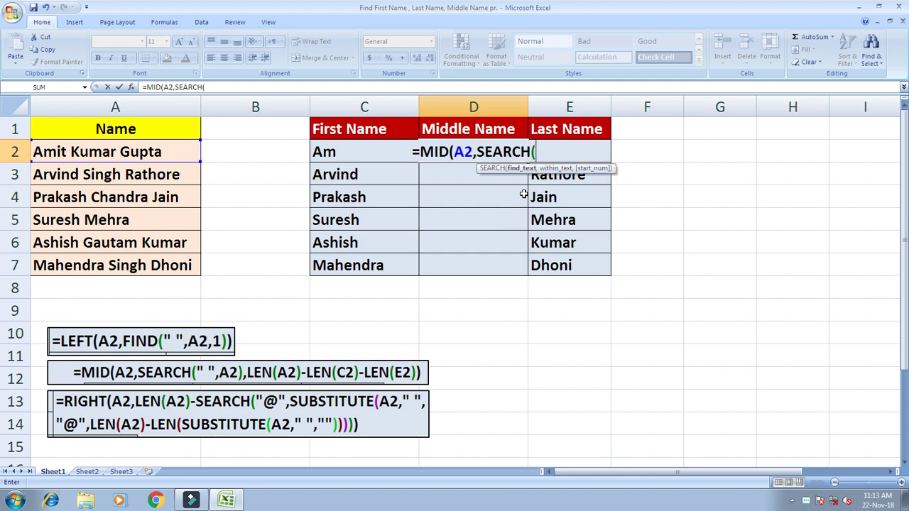
pyautogui.write('" "')
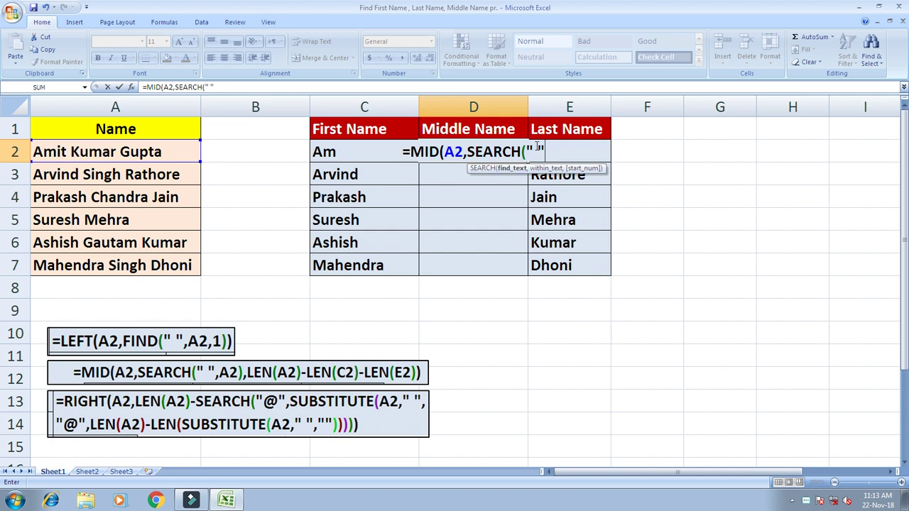
pyautogui.write(',')
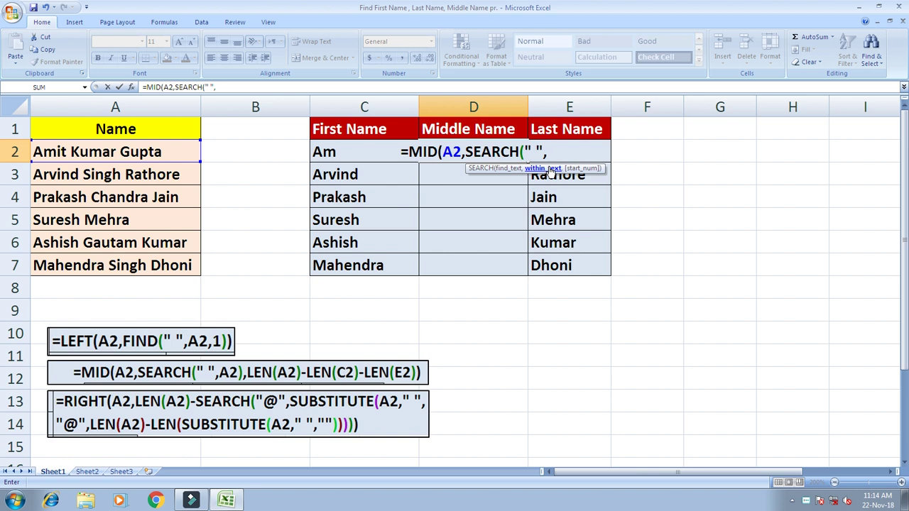
pyautogui.click(102, 152)
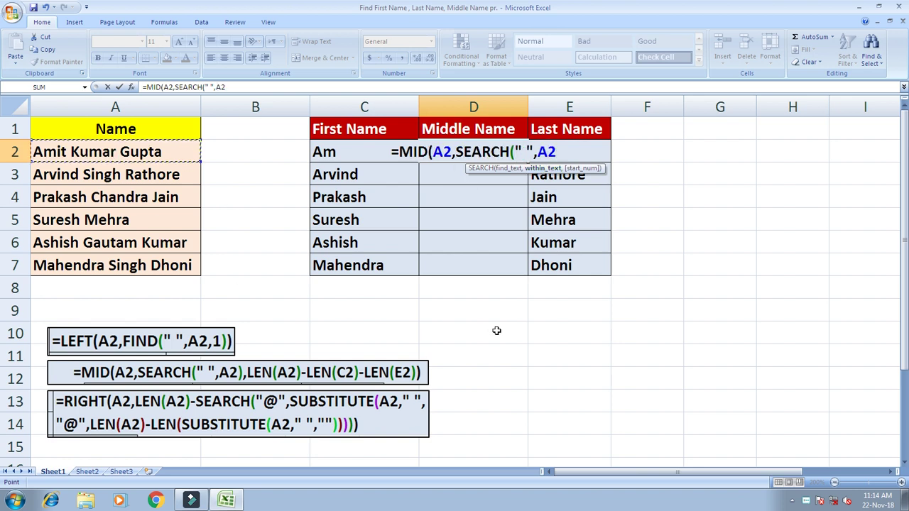
pyautogui.write(')')
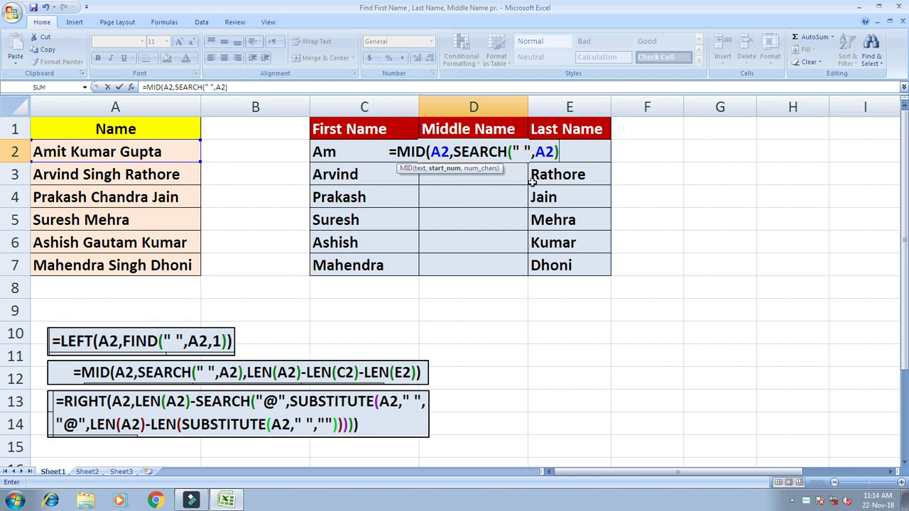
# Step: Finish D2 with LEN(A2)-LEN(C2)-LEN(E2) as MID's length and commit the formula
pyautogui.write(',')
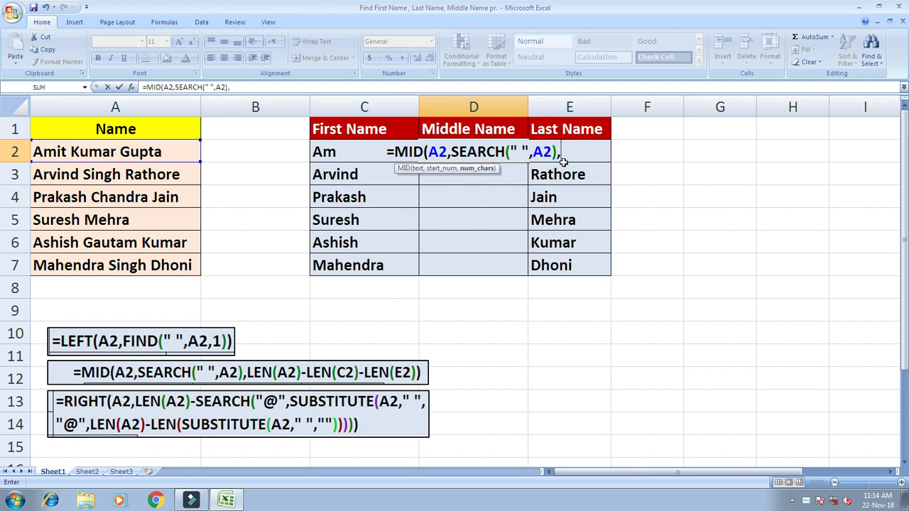
pyautogui.write('len')
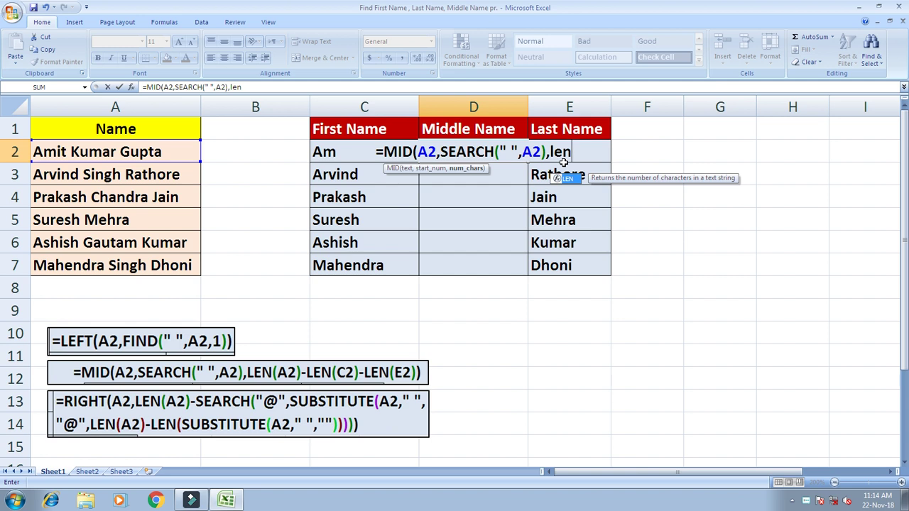
pyautogui.press('Tab')
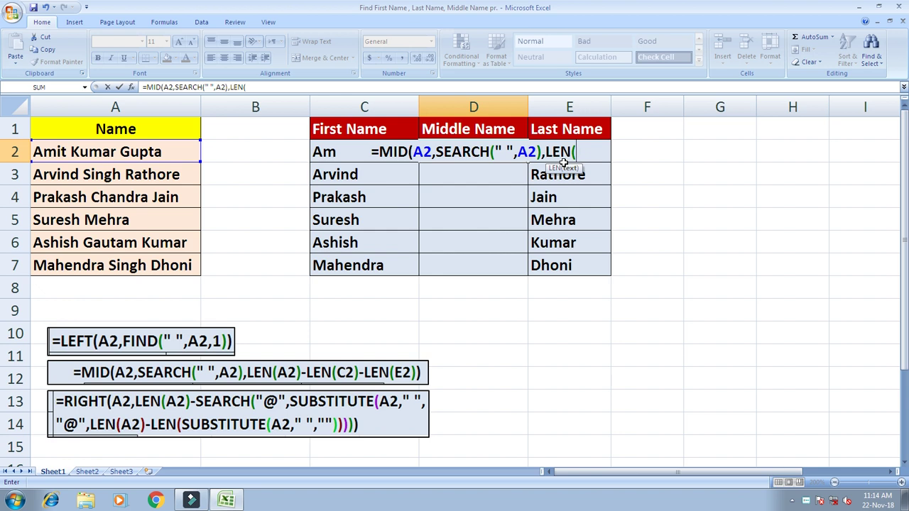
pyautogui.click(132, 152)
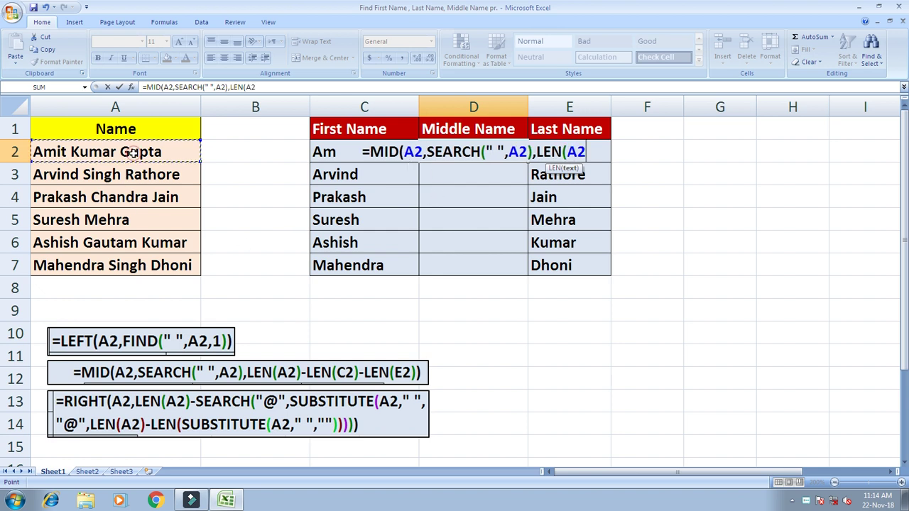
pyautogui.write(')-len')
pyautogui.press('Tab')
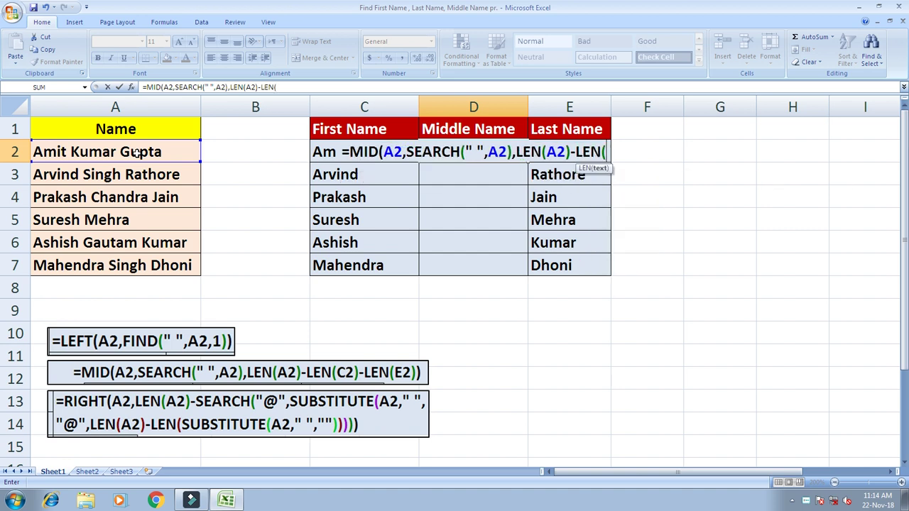
pyautogui.click(319, 154)
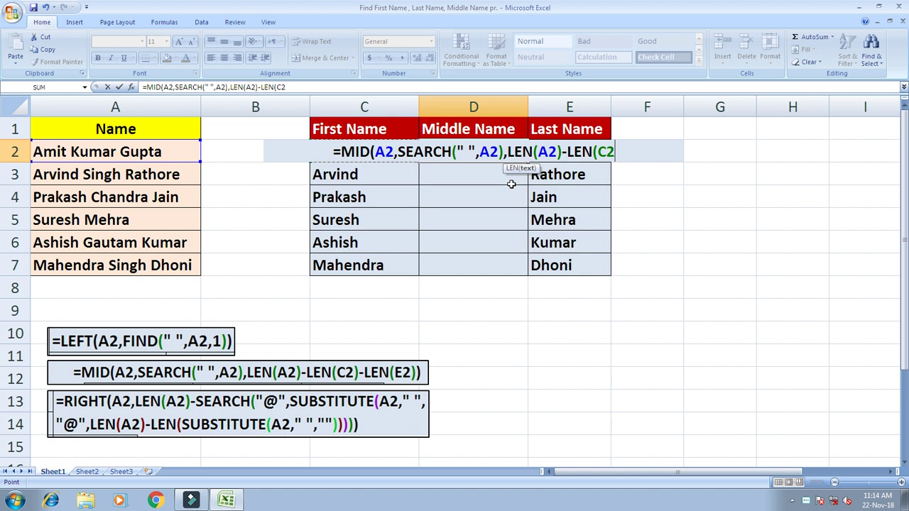
pyautogui.write(')-len(')
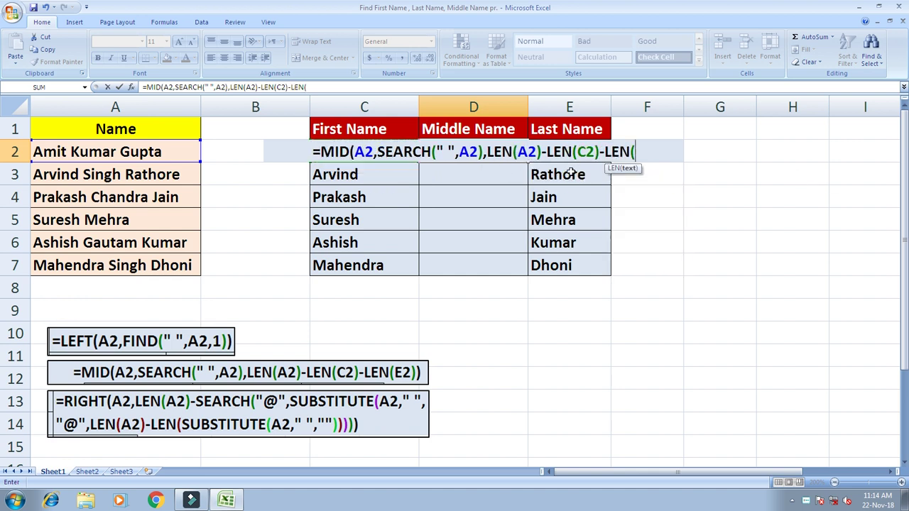
pyautogui.press('Right')
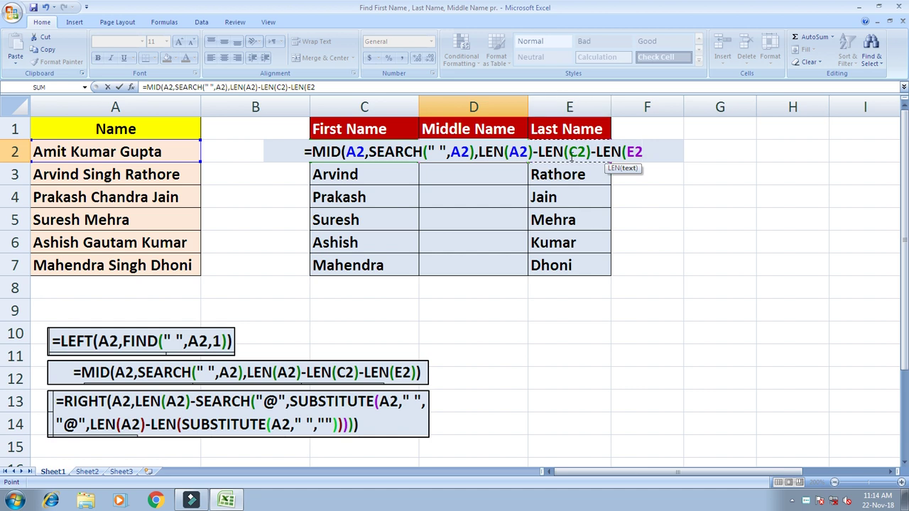
pyautogui.write(')')
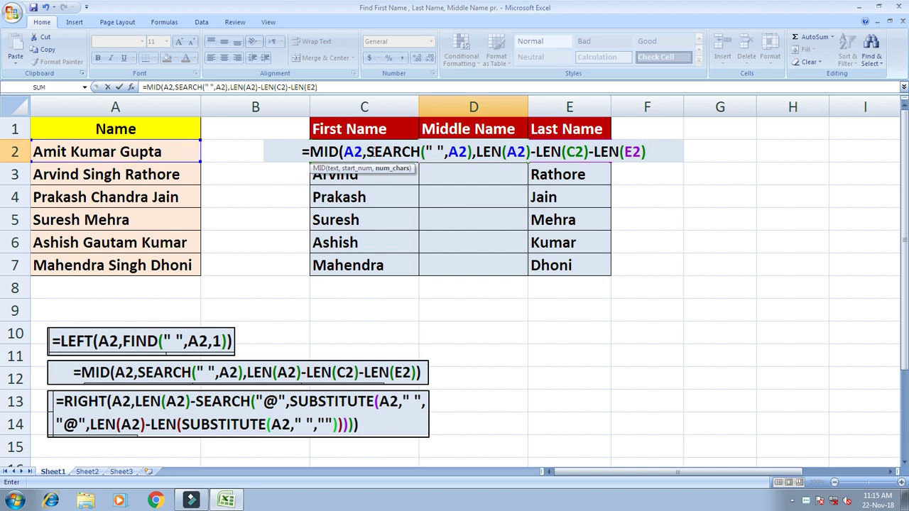
pyautogui.moveTo(370, 152); pyautogui.dragTo(469, 152)
pyautogui.click(422, 152)
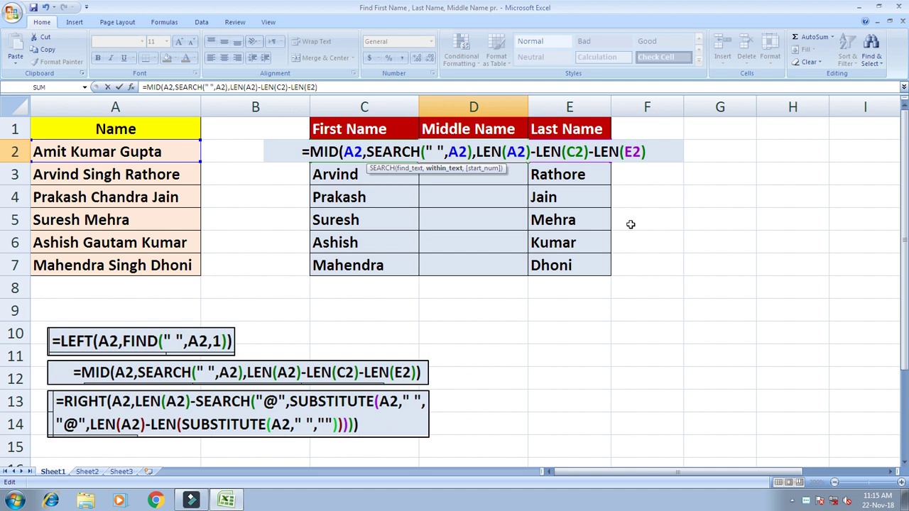
pyautogui.click(630, 225)
# Step: Accept Excel's formula fix and copy the middle-name formula from D2 down to D7
pyautogui.click(633, 223)
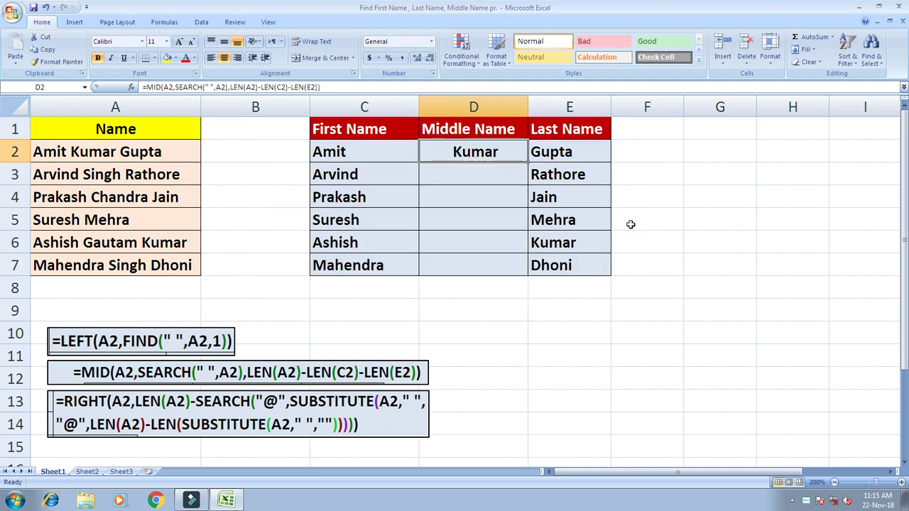
pyautogui.moveTo(528, 163); pyautogui.dragTo(529, 276)
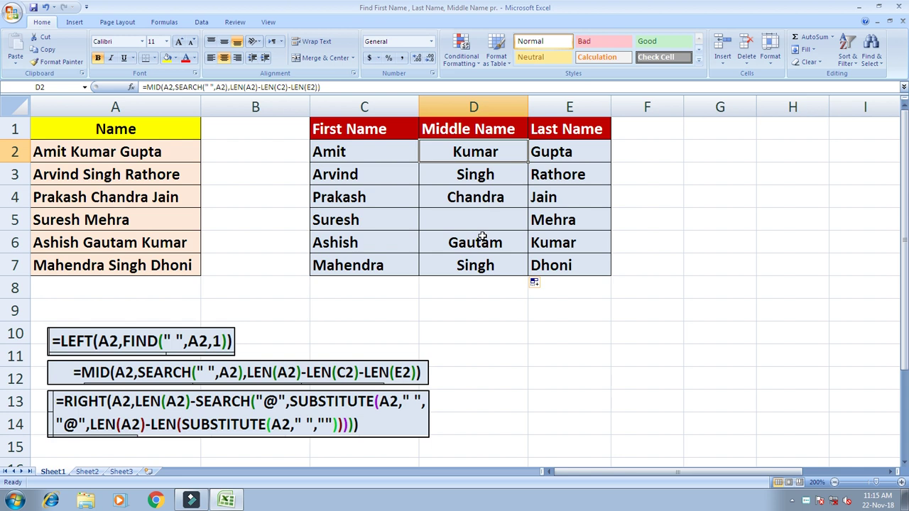
pyautogui.click(411, 150)
# Step: Review the D2 middle-name formula, noting its length calculation, and leave it unchanged
pyautogui.click(465, 150)
pyautogui.click(476, 152)
pyautogui.doubleClick(476, 151)
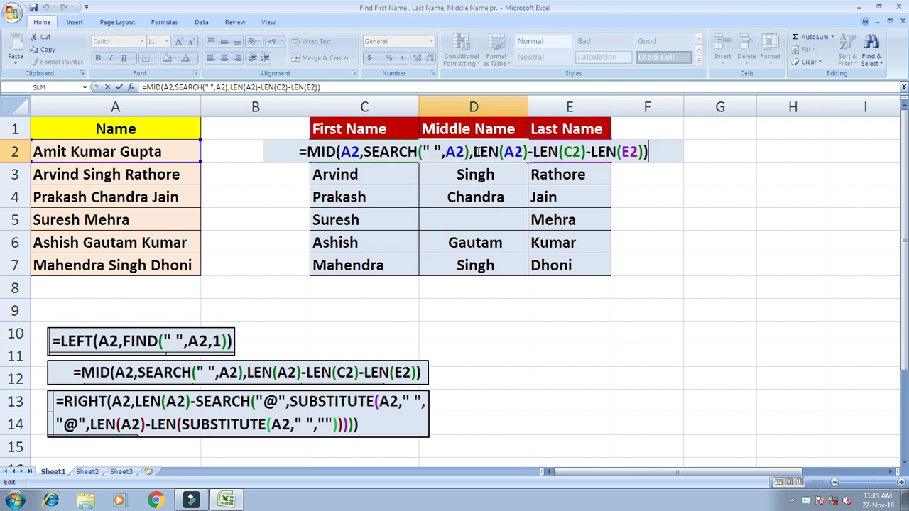
pyautogui.moveTo(473, 151); pyautogui.dragTo(632, 151)
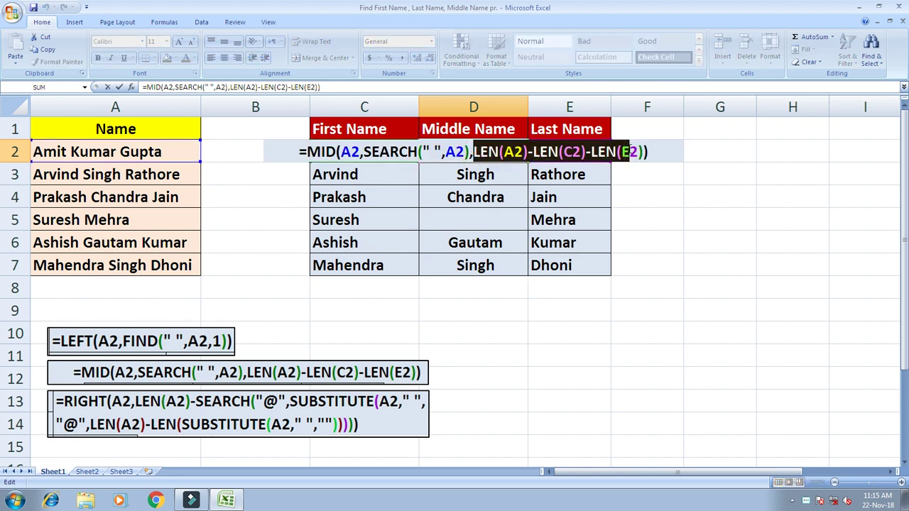
pyautogui.click(635, 150)
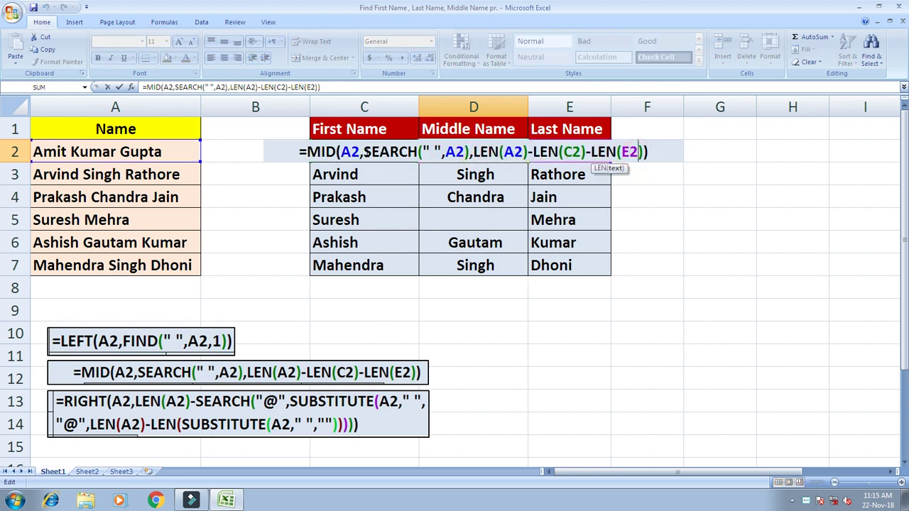
pyautogui.hotkey('ctrl', 'Return')
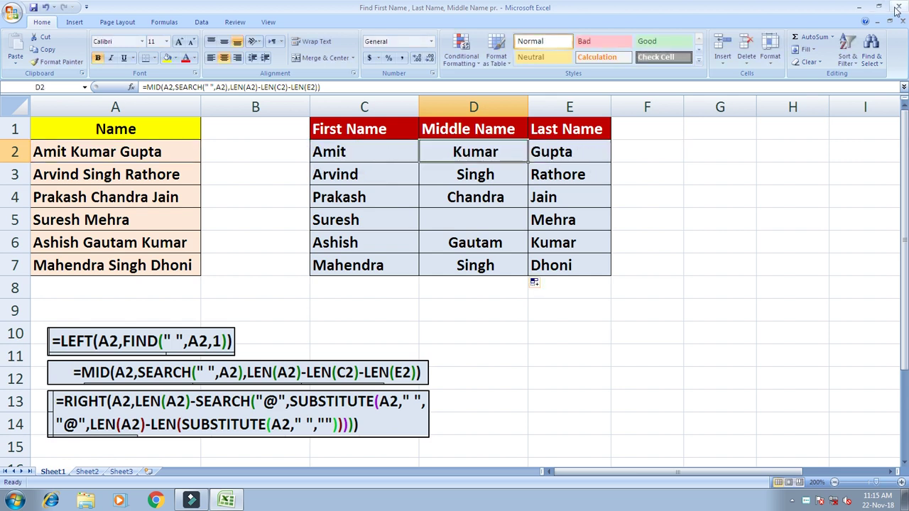
# Step: Minimize Excel, open the Computer window, and start a PC screen recording in the video editor
pyautogui.click(861, 6)
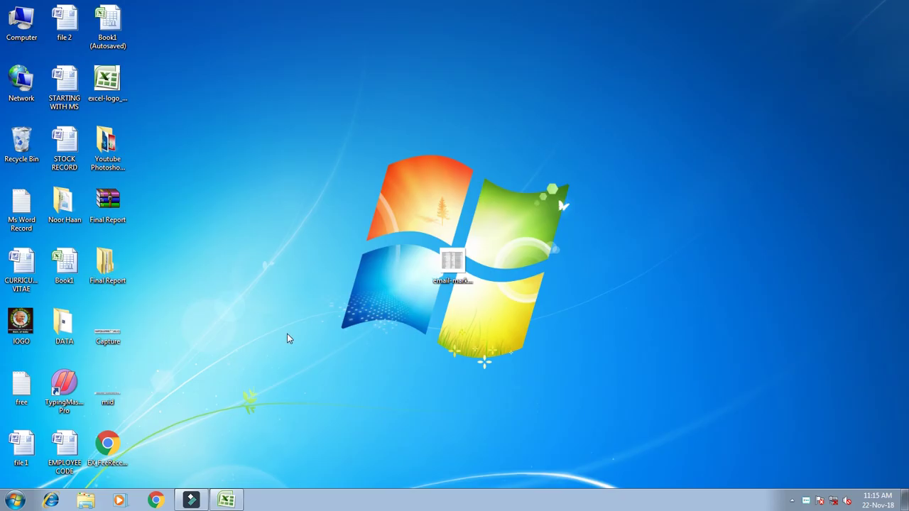
pyautogui.doubleClick(21, 21)
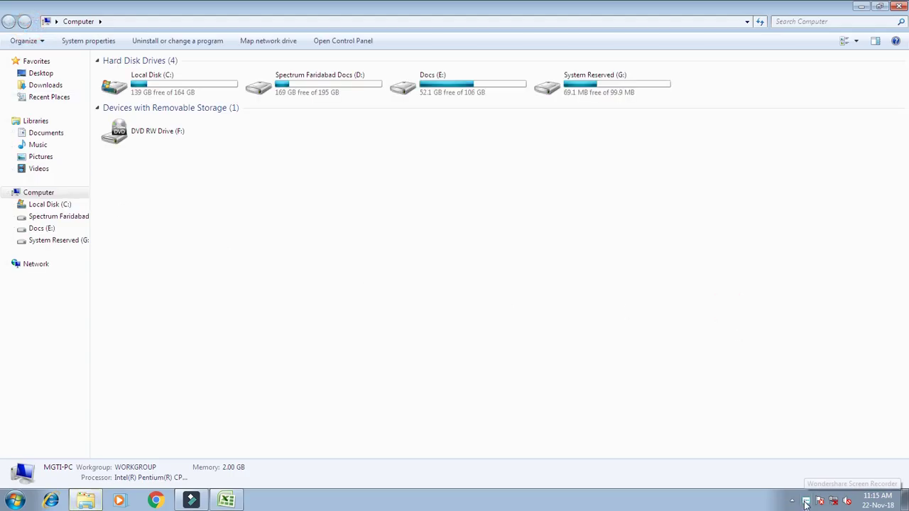
pyautogui.click(191, 500)
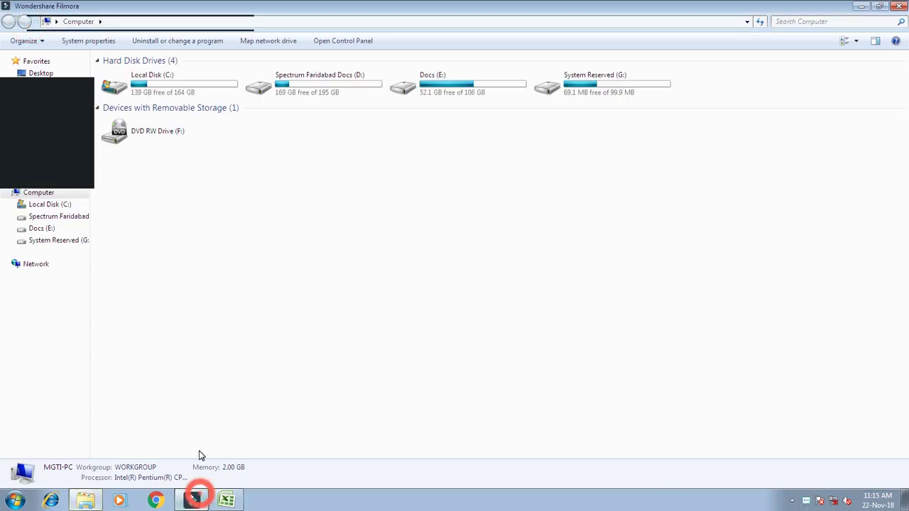
pyautogui.click(199, 37)
pyautogui.click(213, 62)
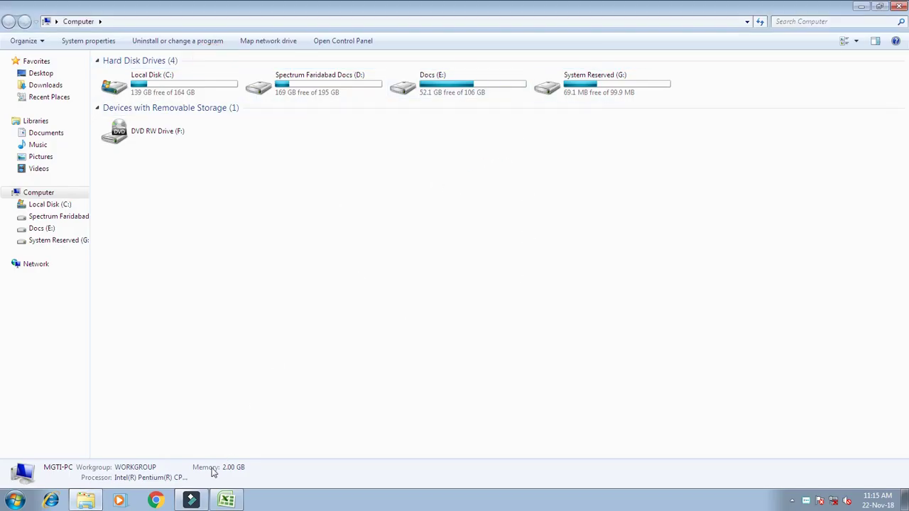
# Step: Close the Computer window and minimize the video editor, leaving the bare desktop
pyautogui.click(191, 500)
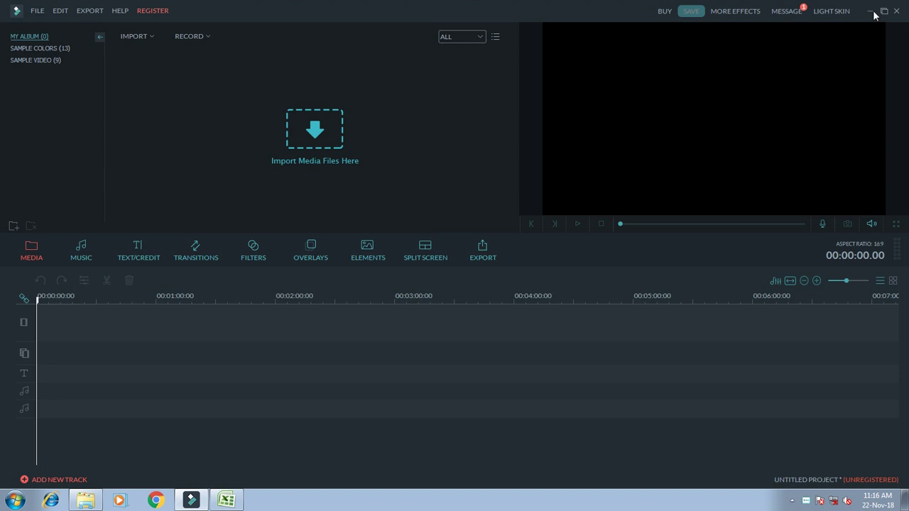
pyautogui.click(872, 11)
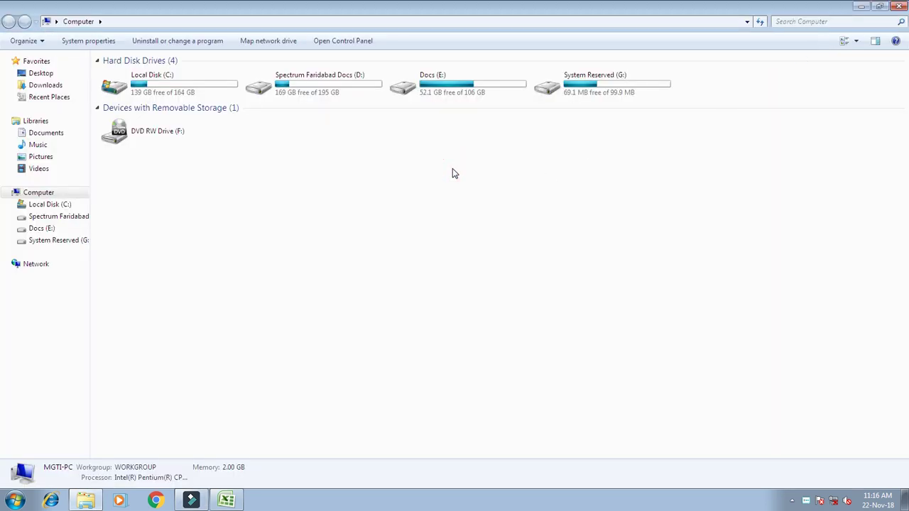
pyautogui.click(400, 246)
pyautogui.click(898, 7)
pyautogui.click(191, 501)
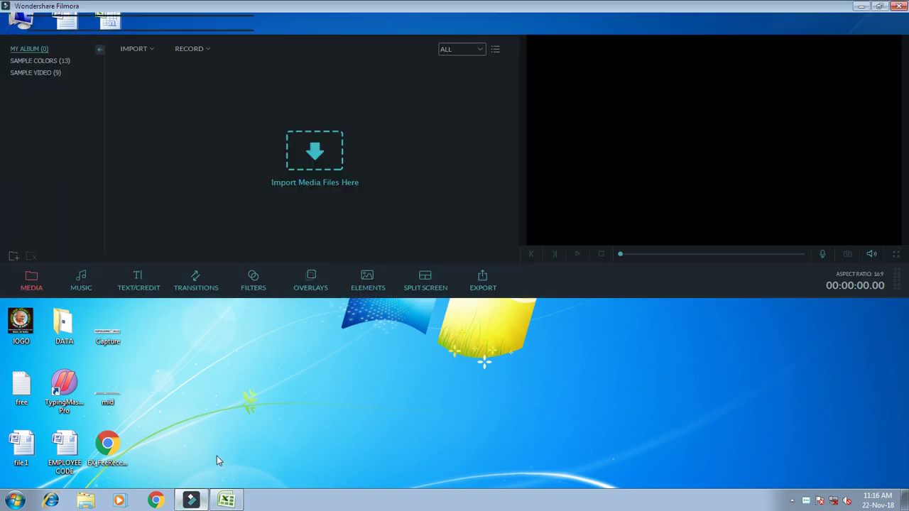
pyautogui.click(870, 17)
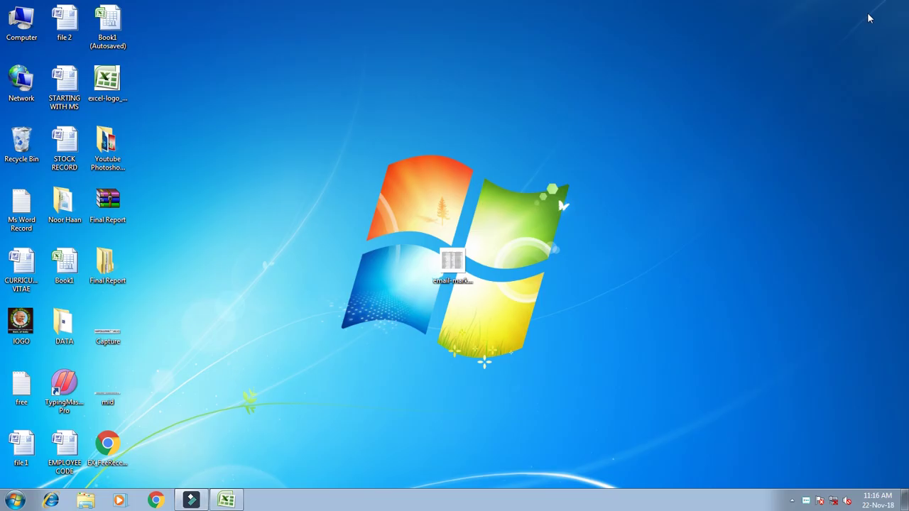